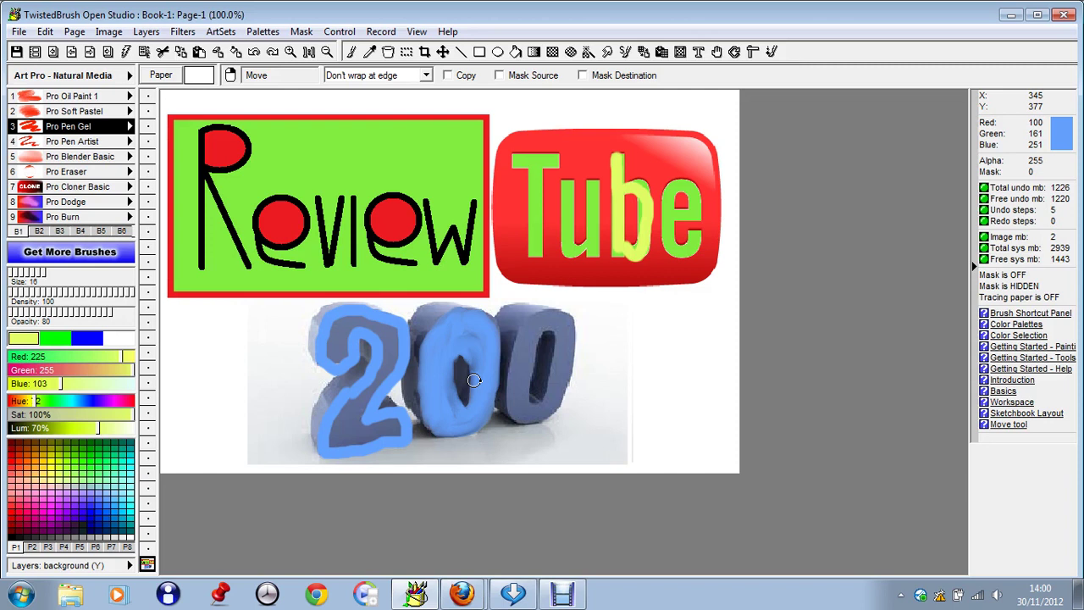
# - Compare the brush controls of the Pro Oil Paint 1, Soft Pastel, Pen Gel, Pen Artist, Blender Basic and Cloner Basic brushes
pyautogui.rightClick(94, 98)
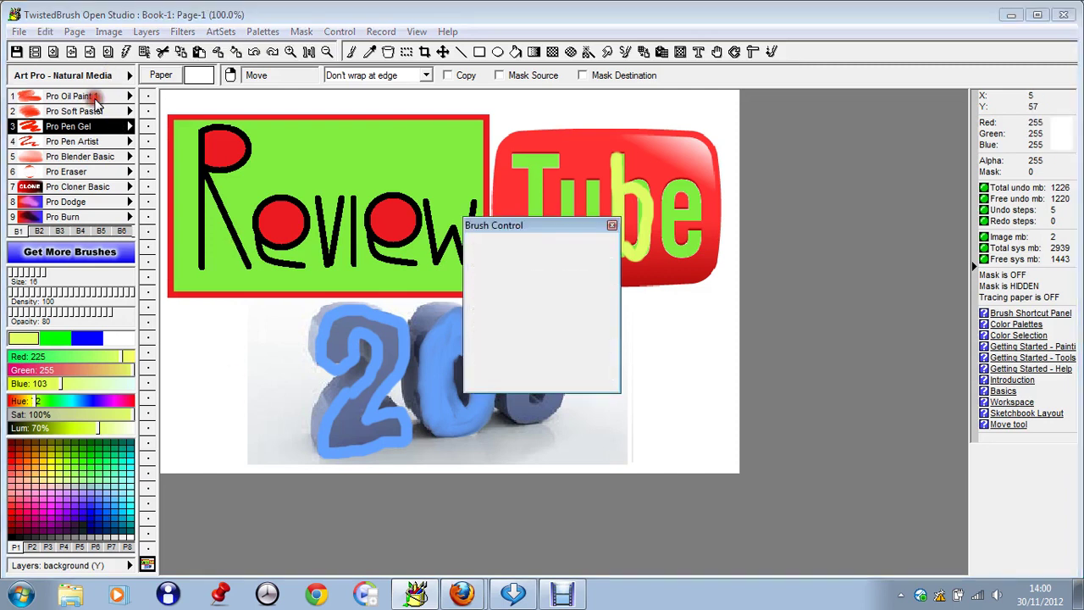
pyautogui.click(612, 224)
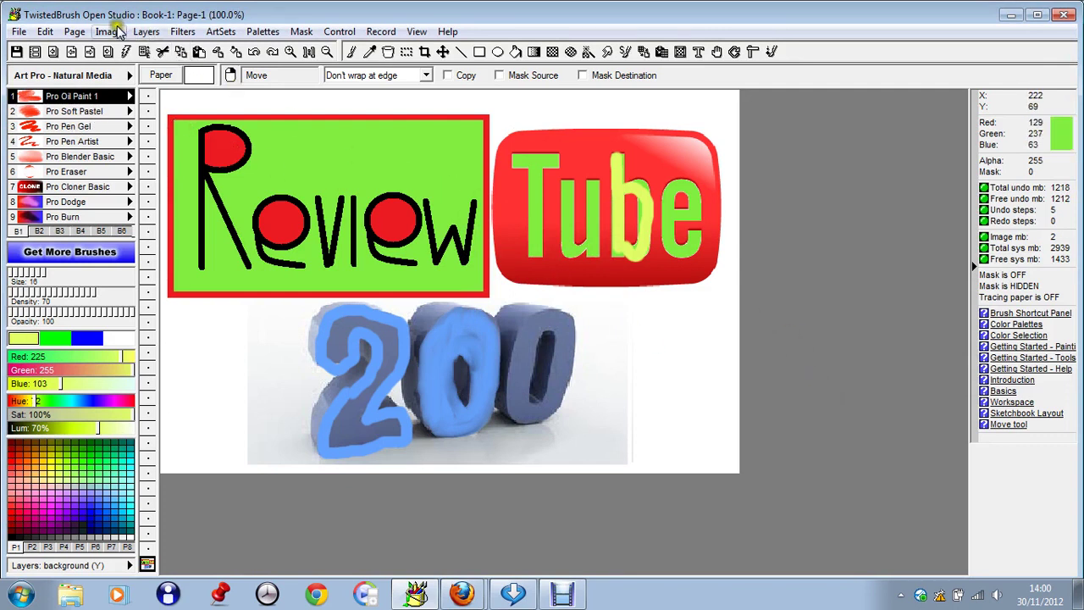
pyautogui.click(146, 31)
pyautogui.click(178, 31)
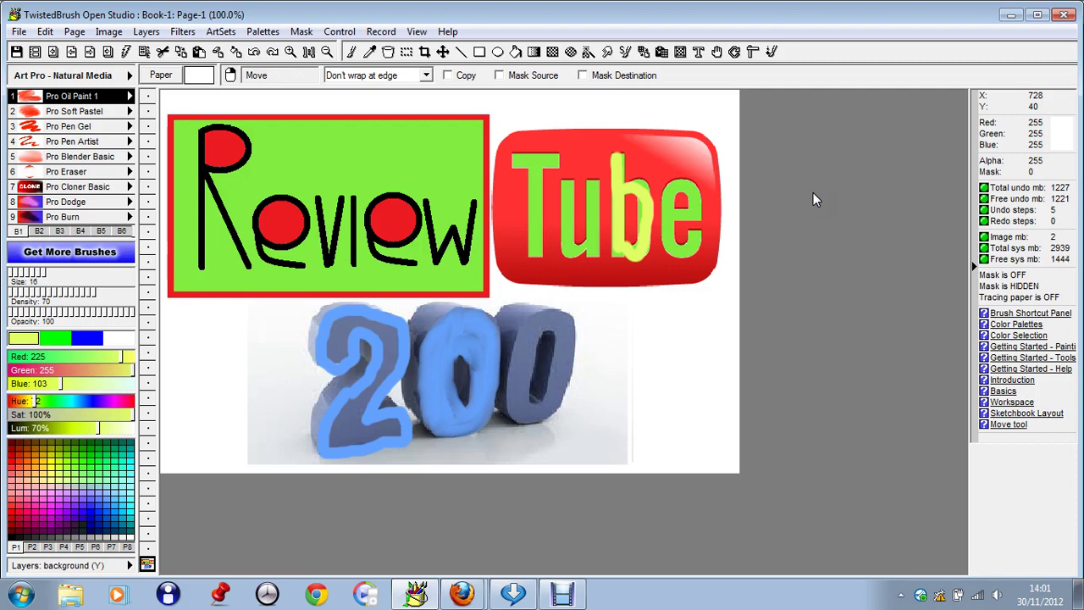
pyautogui.click(85, 111)
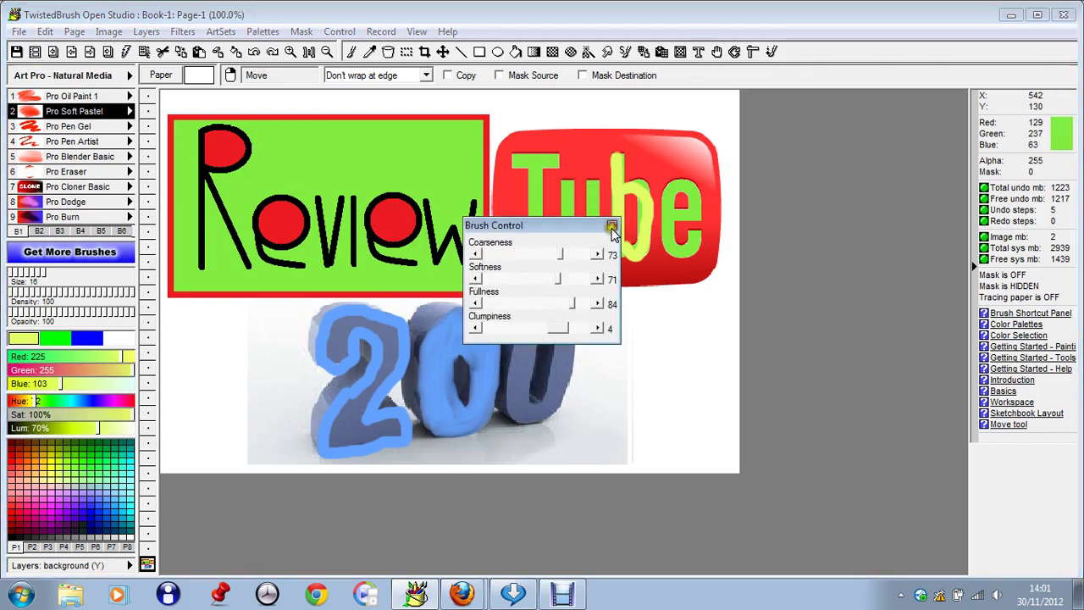
pyautogui.click(611, 226)
pyautogui.click(90, 128)
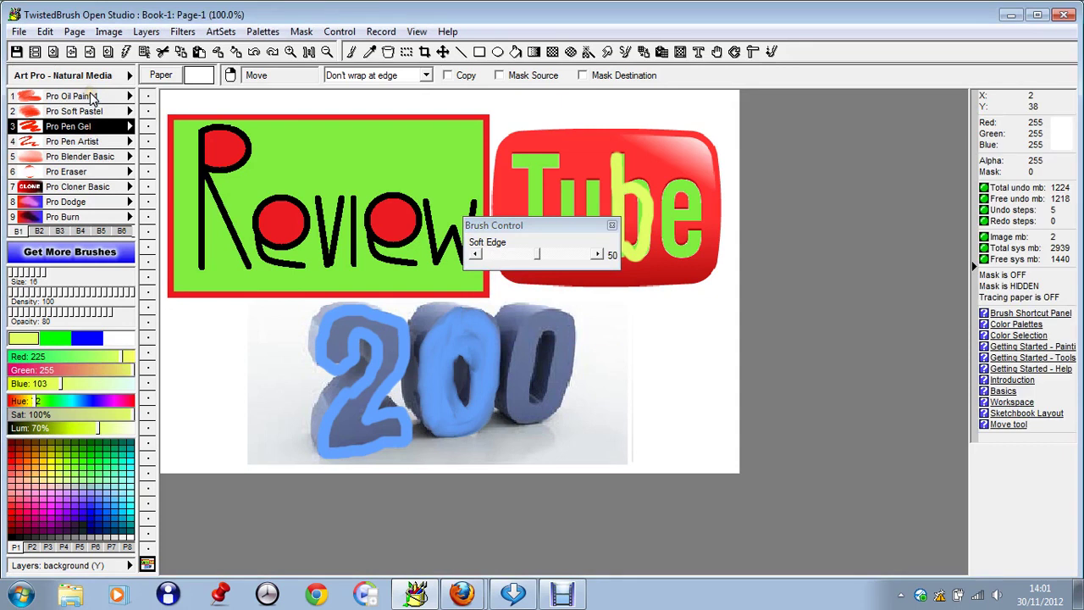
pyautogui.click(85, 96)
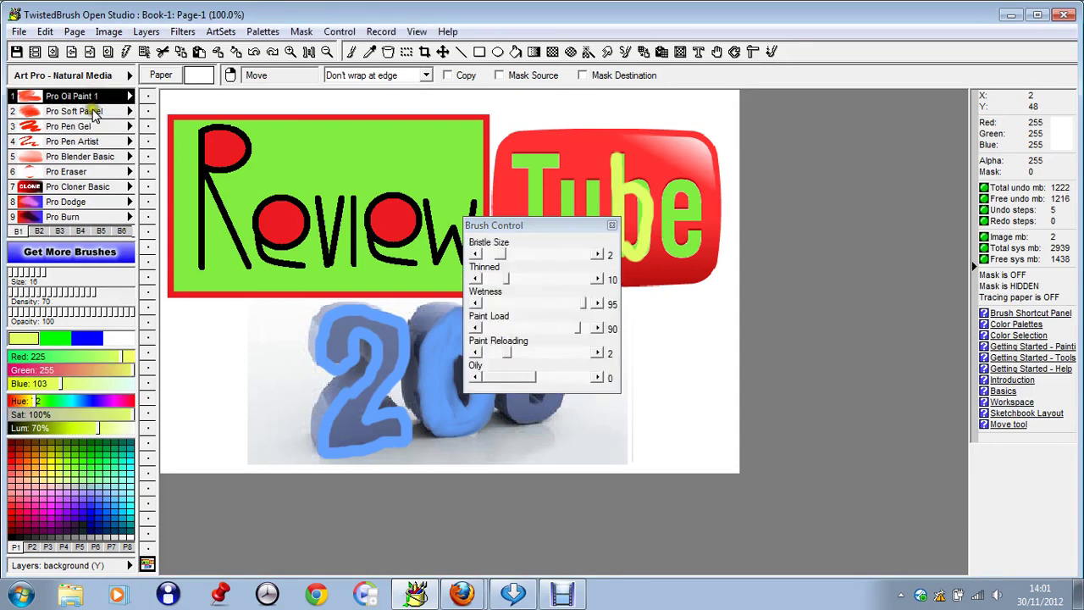
pyautogui.click(89, 127)
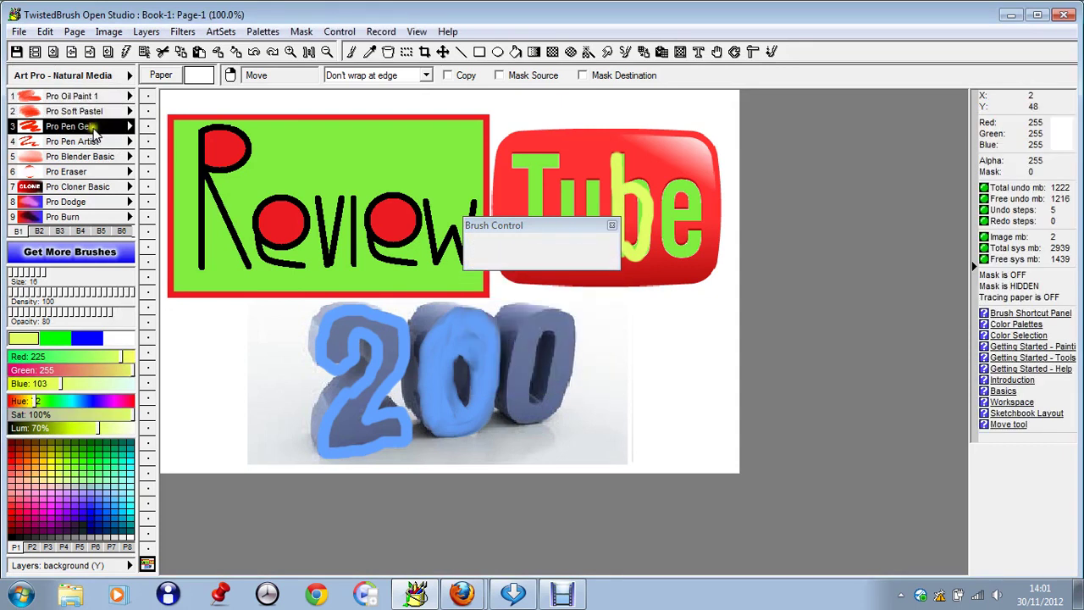
pyautogui.click(106, 144)
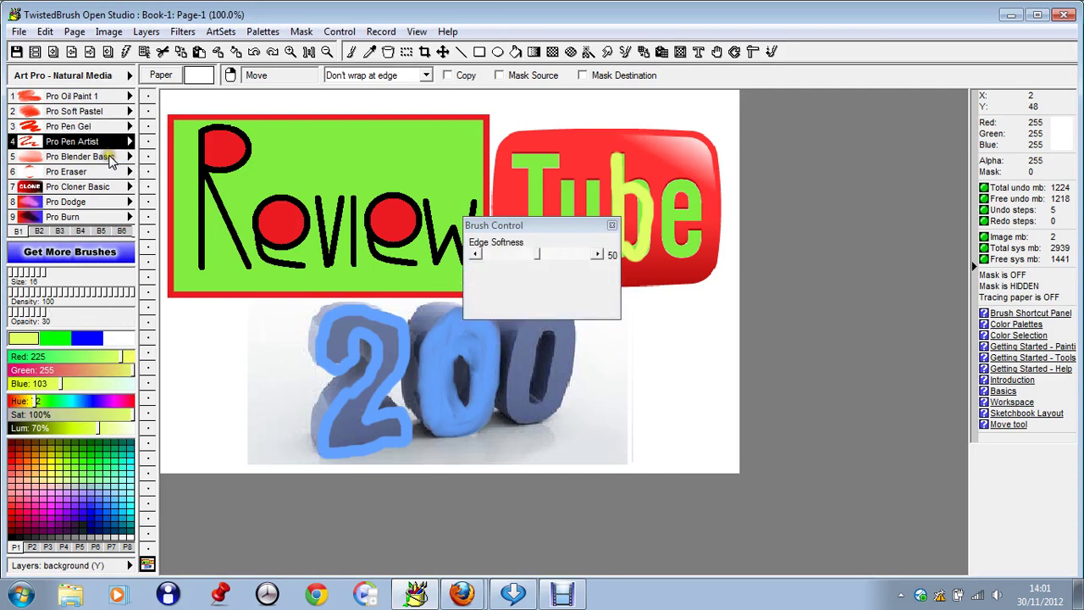
pyautogui.click(116, 159)
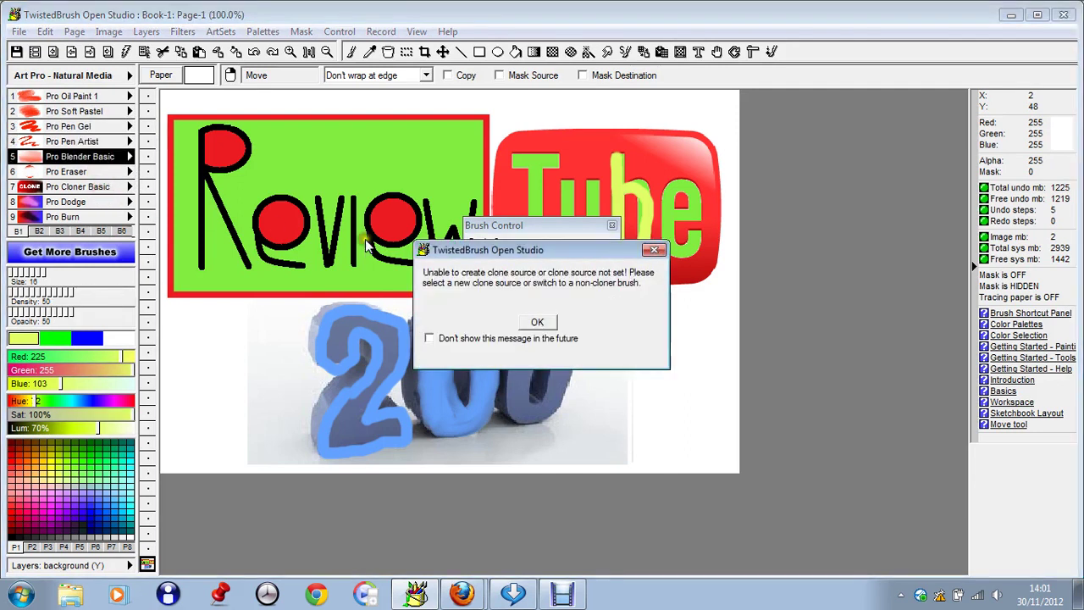
pyautogui.click(655, 250)
pyautogui.click(119, 188)
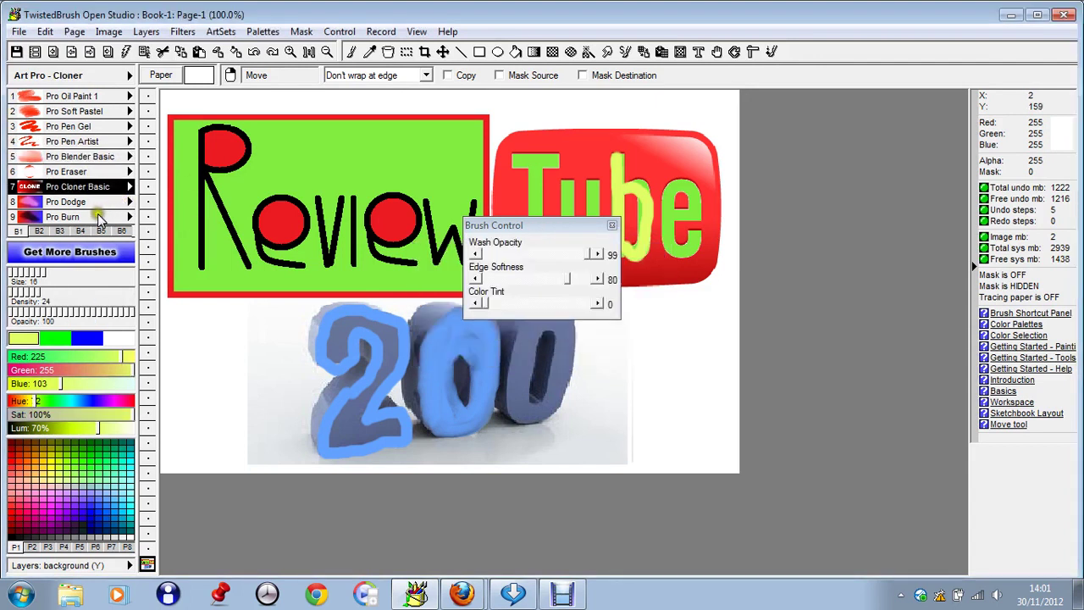
# - Darken the green background around the w of Review with the Pro Burn brush
pyautogui.click(103, 218)
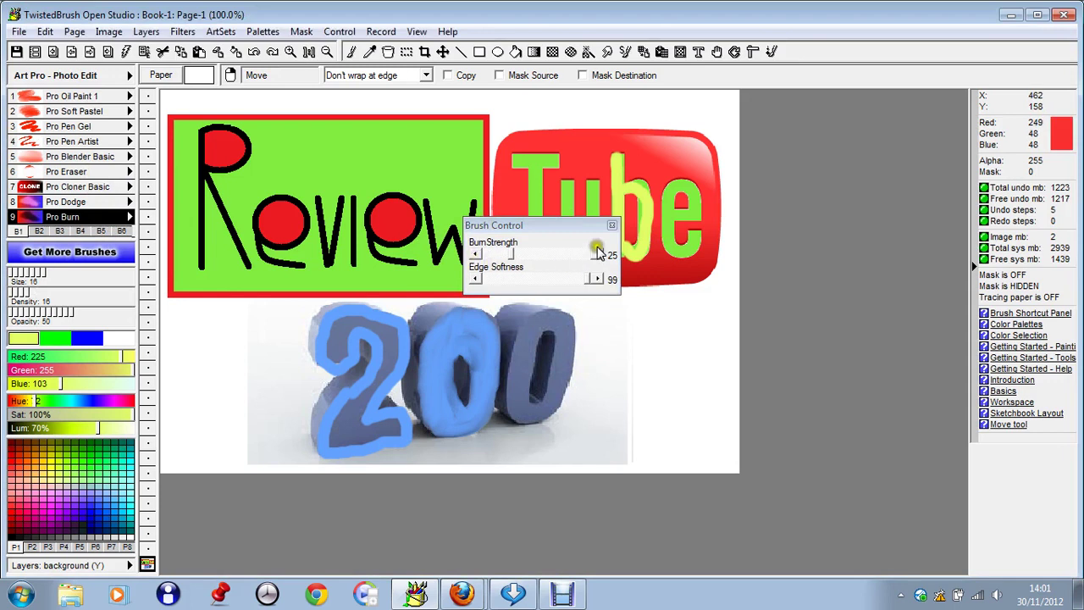
pyautogui.click(611, 225)
pyautogui.moveTo(478, 248)
pyautogui.mouseDown()
pyautogui.moveTo(440, 272)
pyautogui.moveTo(480, 253)
pyautogui.moveTo(453, 229)
pyautogui.moveTo(459, 249)
pyautogui.moveTo(452, 208)
pyautogui.moveTo(472, 185)
pyautogui.mouseUp()
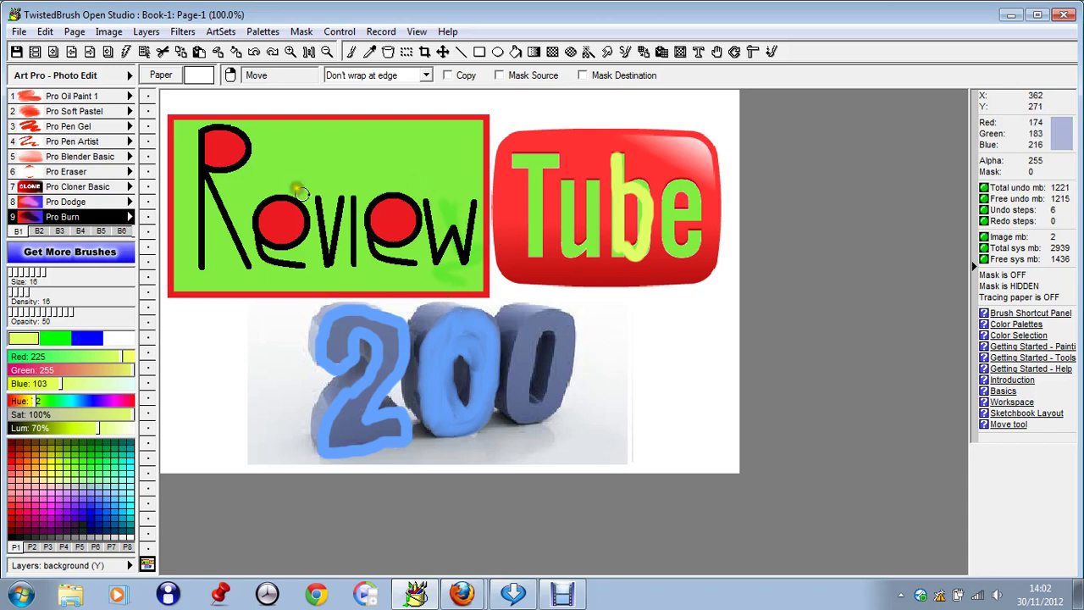
pyautogui.click(18, 31)
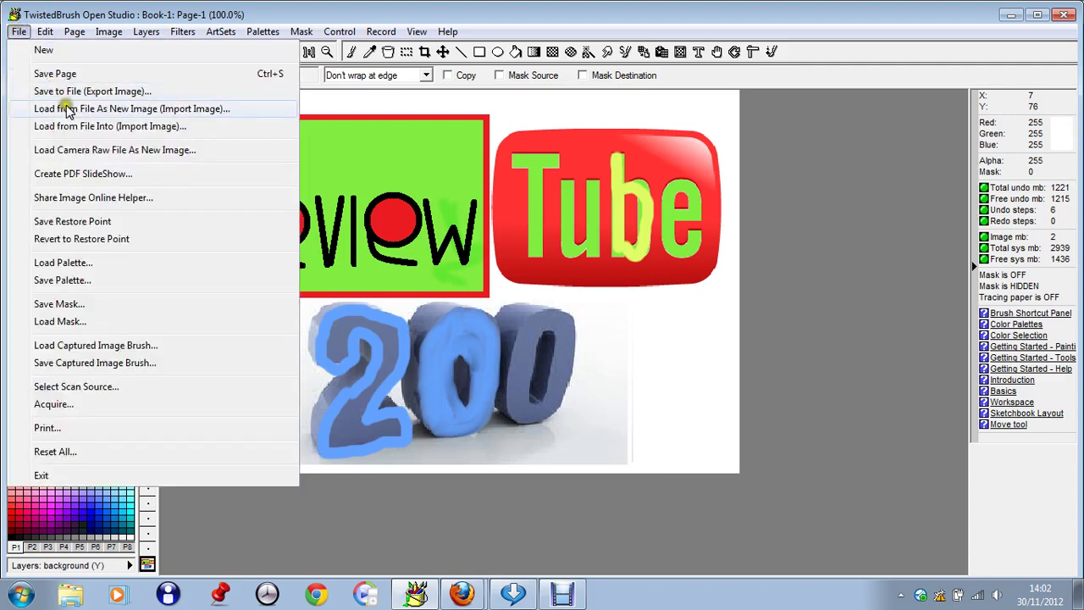
pyautogui.click(68, 49)
pyautogui.click(512, 351)
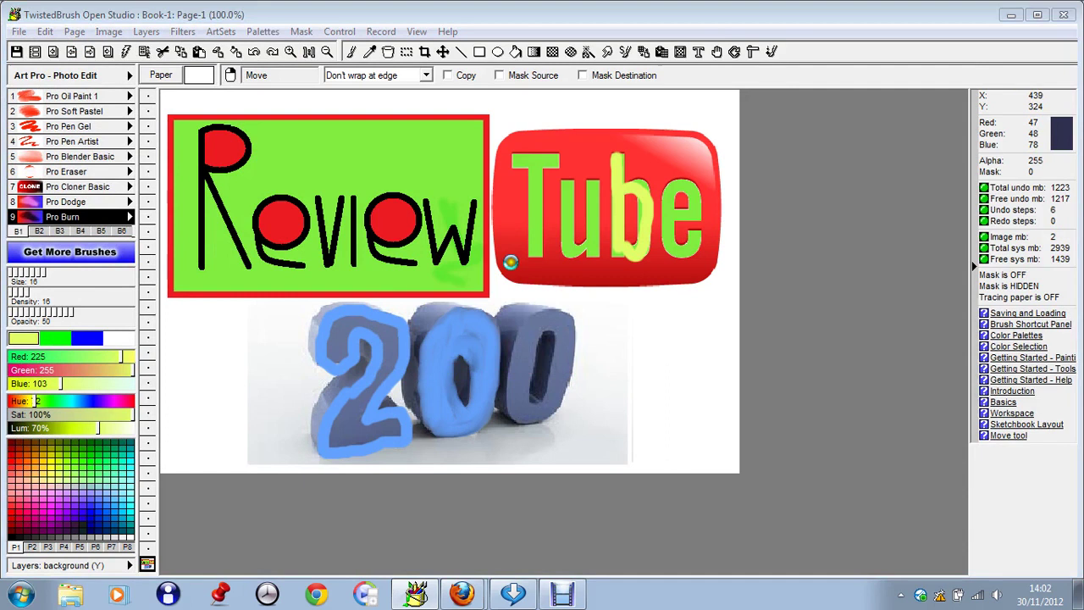
pyautogui.click(538, 57)
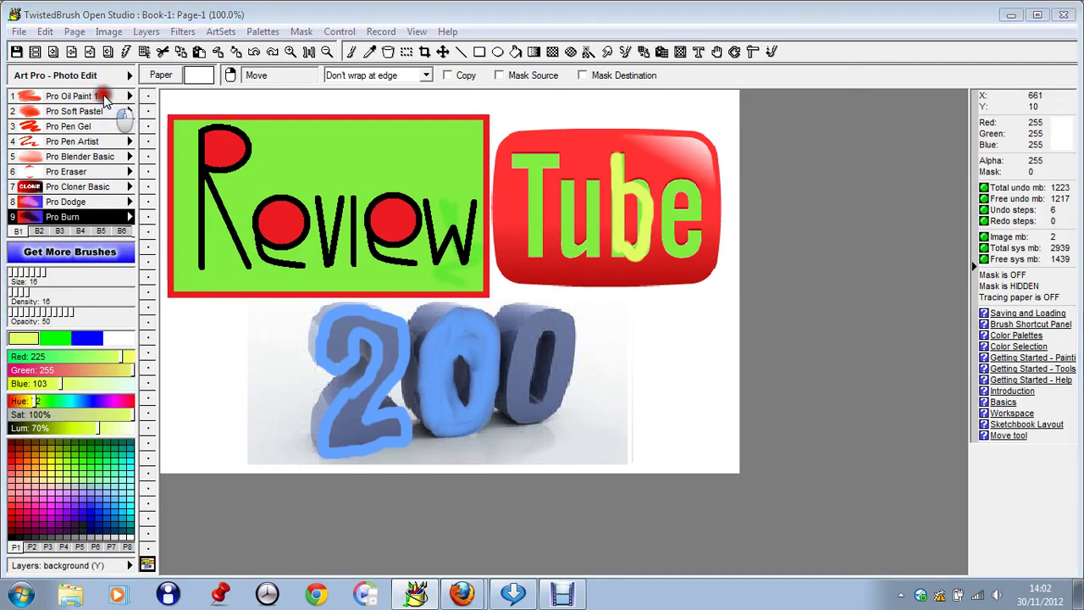
# - Choose the Pro Oil Paint 1 brush and set its size to 24, density to 73 and opacity to 96
pyautogui.click(109, 98)
pyautogui.click(612, 227)
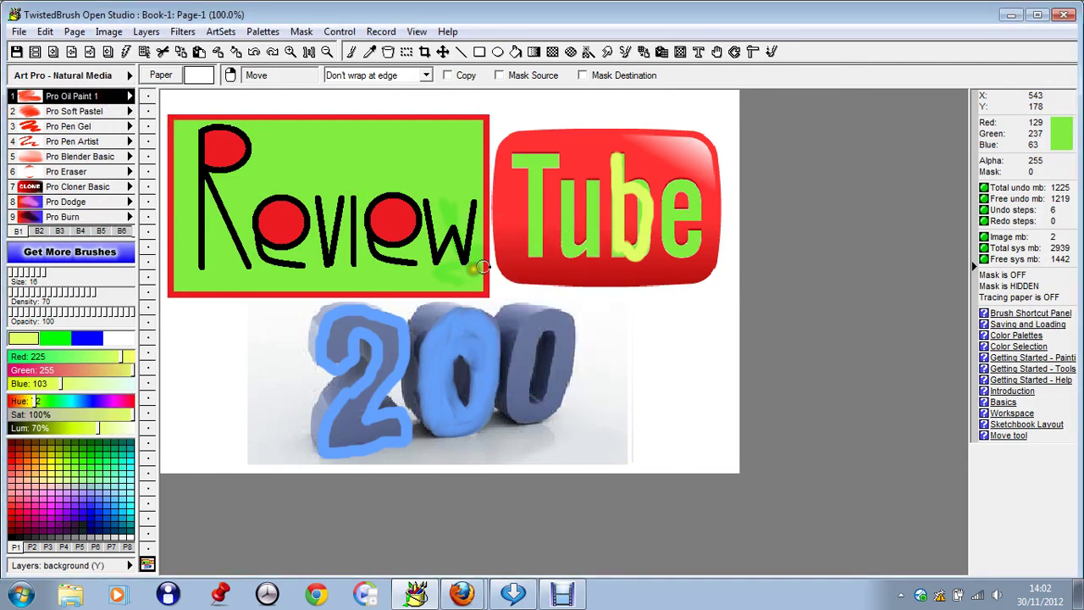
pyautogui.moveTo(47, 272)
pyautogui.mouseDown()
pyautogui.moveTo(91, 271)
pyautogui.moveTo(88, 290)
pyautogui.moveTo(67, 290)
pyautogui.moveTo(101, 292)
pyautogui.moveTo(73, 313)
pyautogui.moveTo(131, 313)
pyautogui.mouseUp()
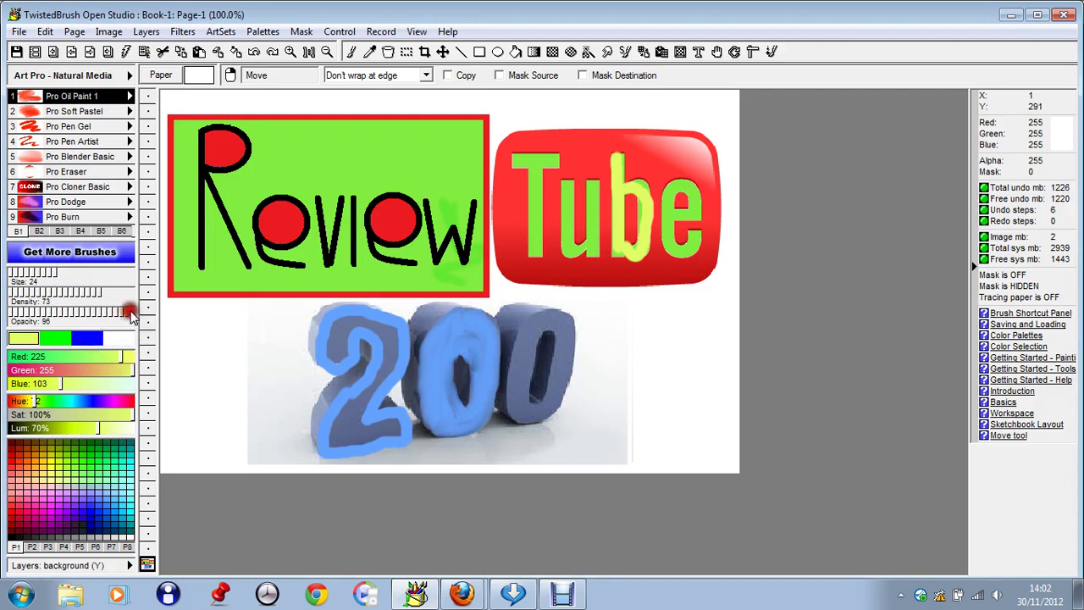
# - Set the paint colour to light yellow (255 red, 225 green, 103 blue) and scribble from the blank area across the 200 digits
pyautogui.moveTo(87, 447); pyautogui.dragTo(77, 497)
pyautogui.click(92, 502)
pyautogui.click(78, 470)
pyautogui.click(28, 469)
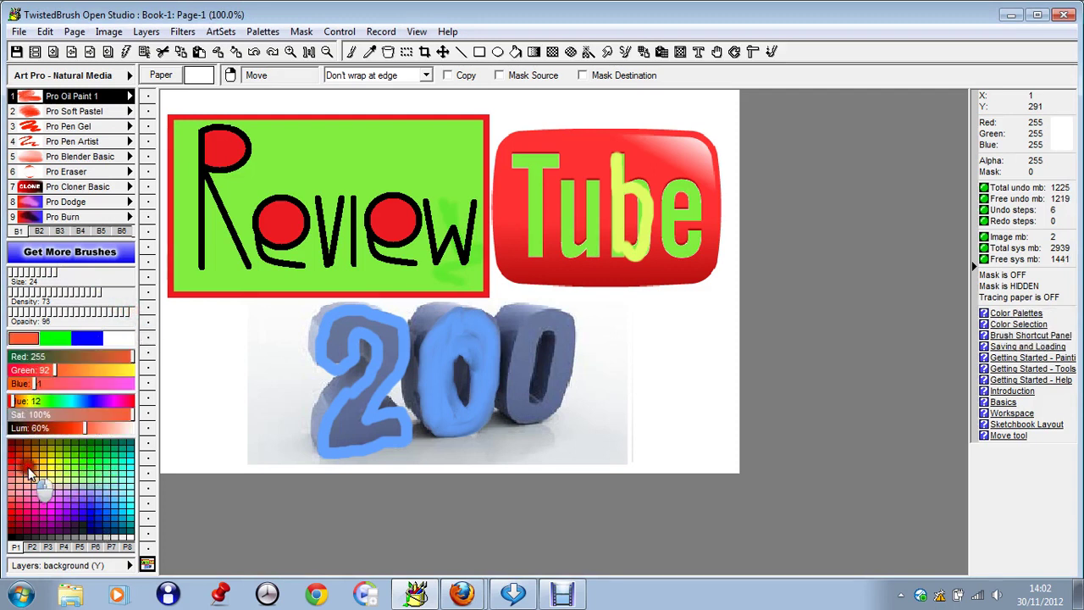
pyautogui.click(46, 472)
pyautogui.moveTo(201, 346)
pyautogui.mouseDown()
pyautogui.moveTo(217, 321)
pyautogui.moveTo(243, 333)
pyautogui.moveTo(242, 354)
pyautogui.moveTo(296, 339)
pyautogui.moveTo(265, 385)
pyautogui.moveTo(280, 393)
pyautogui.moveTo(360, 370)
pyautogui.moveTo(332, 373)
pyautogui.moveTo(403, 397)
pyautogui.moveTo(448, 368)
pyautogui.moveTo(630, 352)
pyautogui.moveTo(593, 383)
pyautogui.mouseUp()
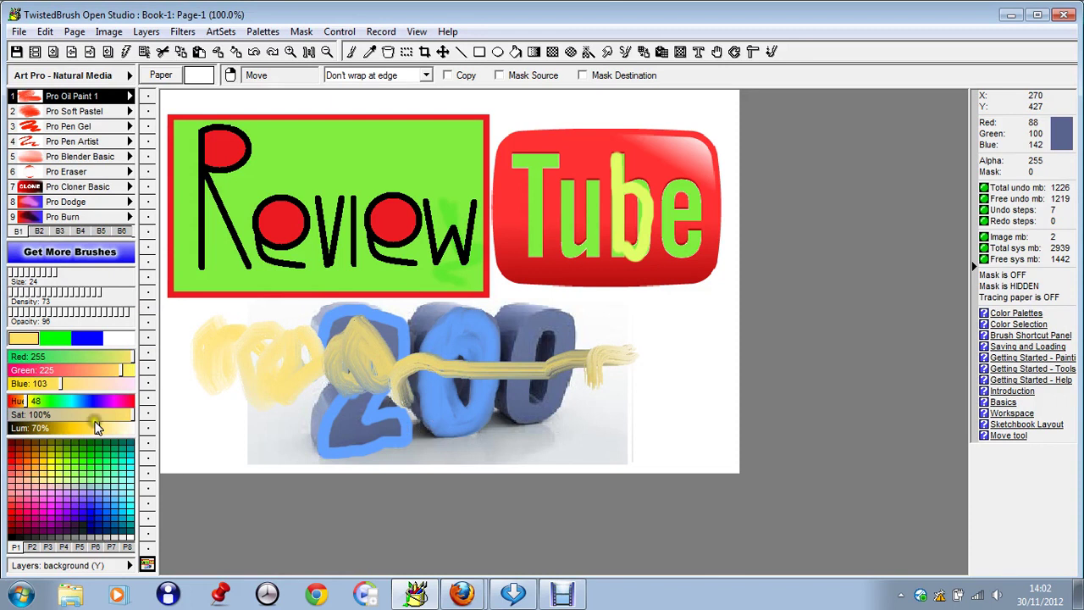
# - Paint thick bright green oil strokes across the 200 digits and the Review and Tube lettering
pyautogui.click(100, 472)
pyautogui.click(95, 462)
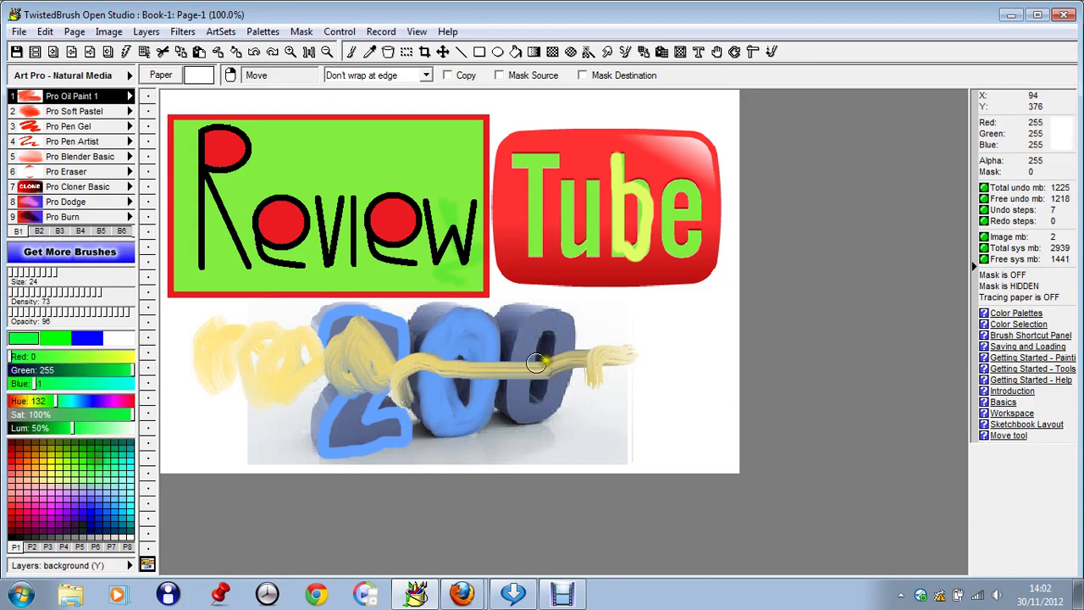
pyautogui.moveTo(598, 303)
pyautogui.mouseDown()
pyautogui.moveTo(531, 347)
pyautogui.moveTo(478, 373)
pyautogui.mouseUp()
pyautogui.moveTo(464, 318); pyautogui.dragTo(543, 415)
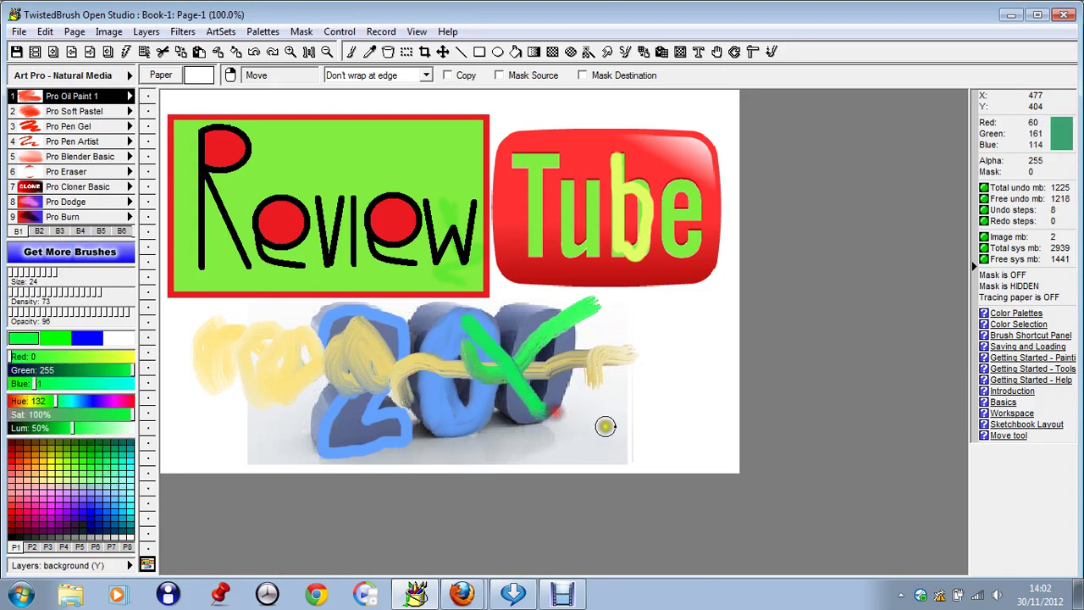
pyautogui.moveTo(455, 436)
pyautogui.mouseDown()
pyautogui.moveTo(519, 399)
pyautogui.moveTo(458, 332)
pyautogui.moveTo(429, 408)
pyautogui.moveTo(371, 353)
pyautogui.moveTo(593, 339)
pyautogui.moveTo(536, 378)
pyautogui.moveTo(575, 153)
pyautogui.moveTo(548, 225)
pyautogui.moveTo(273, 205)
pyautogui.moveTo(247, 214)
pyautogui.moveTo(357, 250)
pyautogui.moveTo(530, 218)
pyautogui.mouseUp()
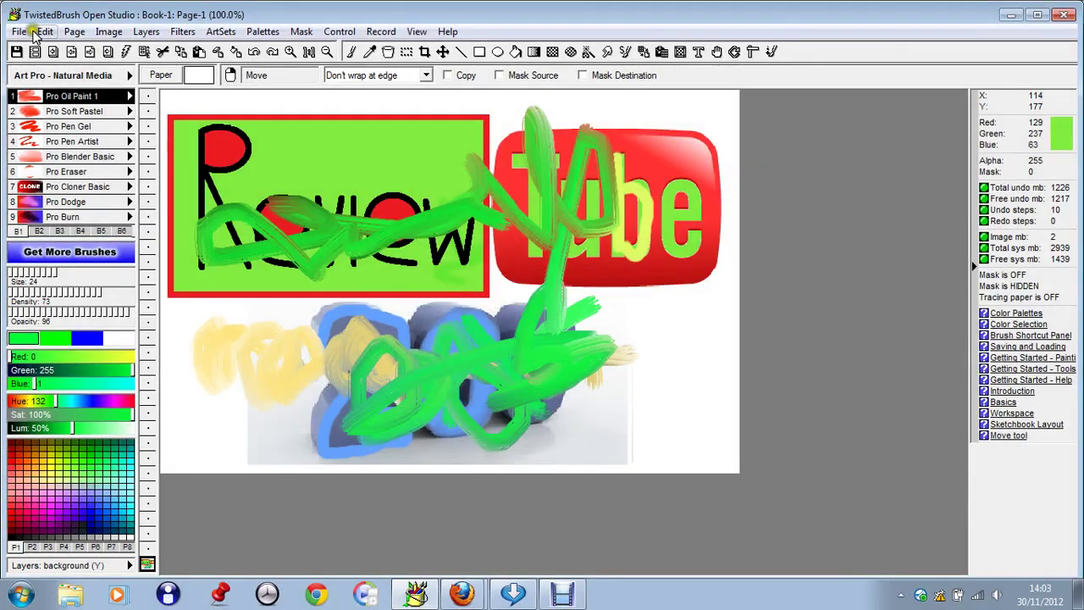
# - Start importing a new image and export the current painting over the existing Blank youtube logo file in the Pictures library
pyautogui.click(20, 32)
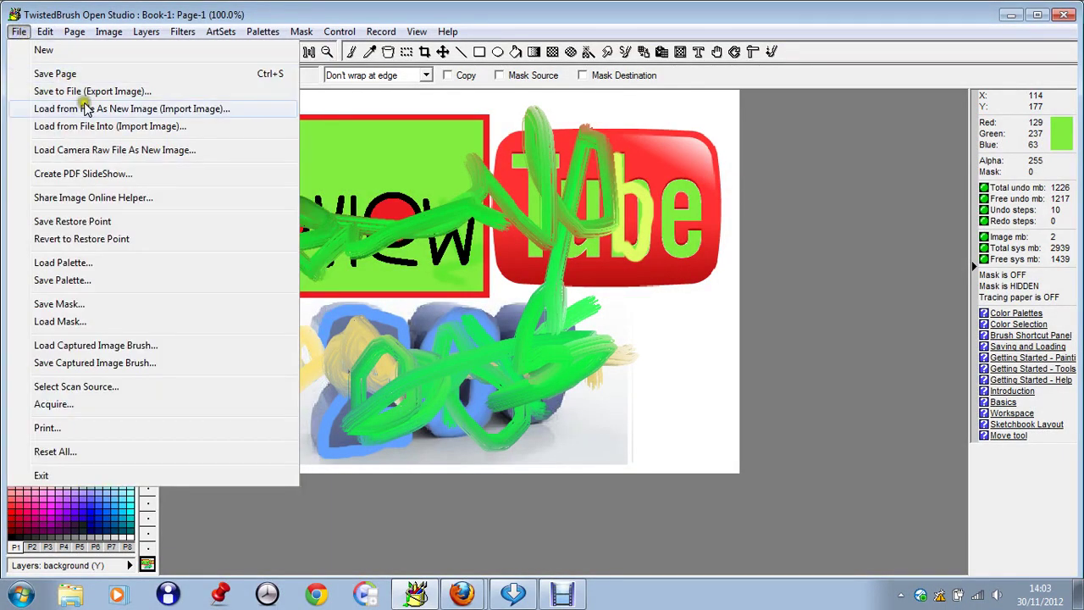
pyautogui.click(233, 115)
pyautogui.click(543, 346)
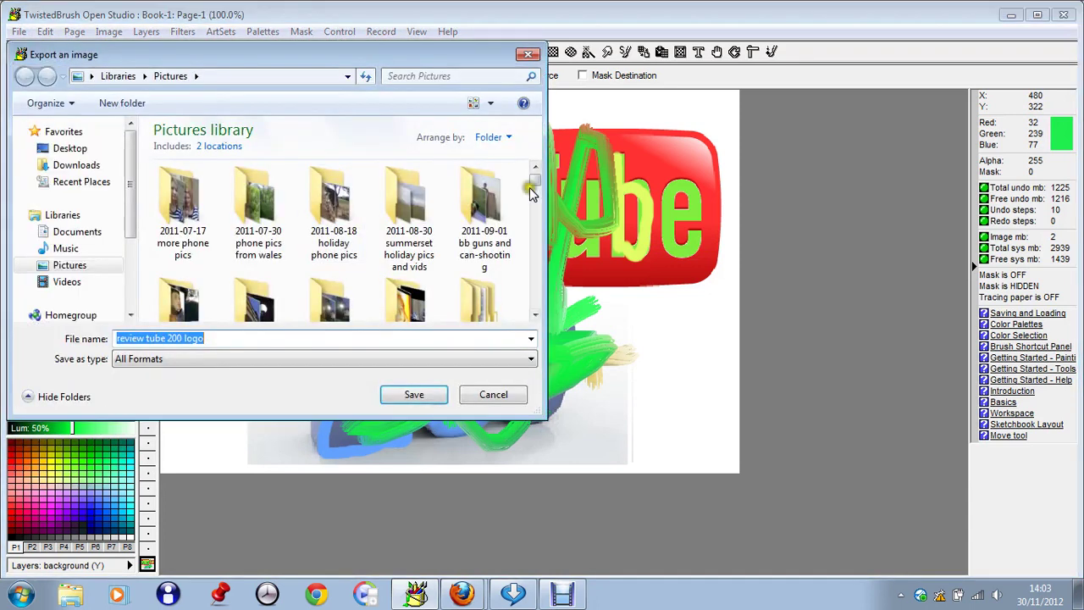
pyautogui.click(536, 214)
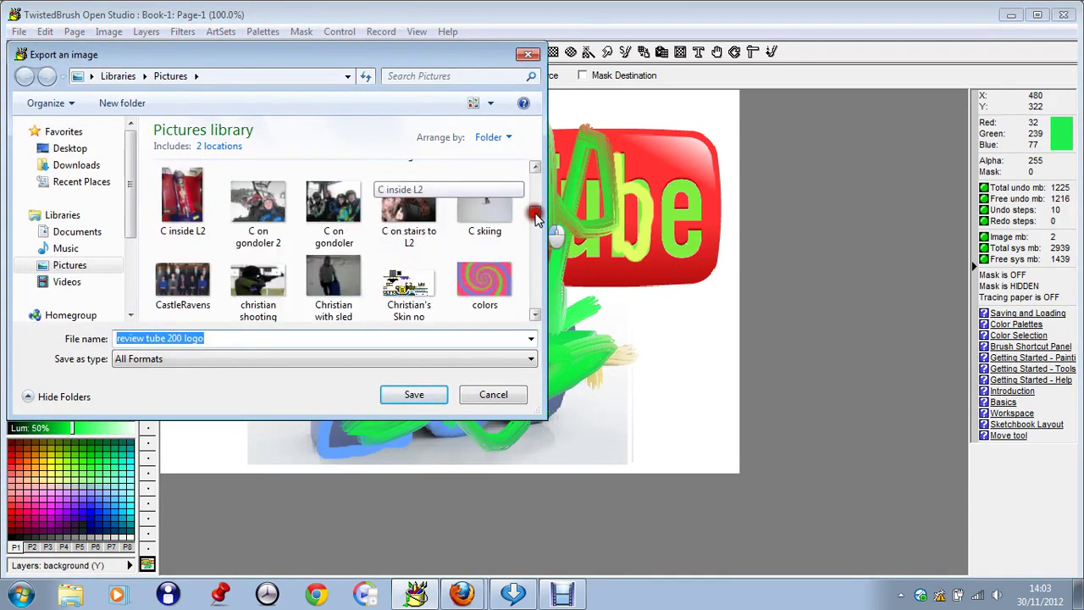
pyautogui.click(532, 203)
pyautogui.click(412, 309)
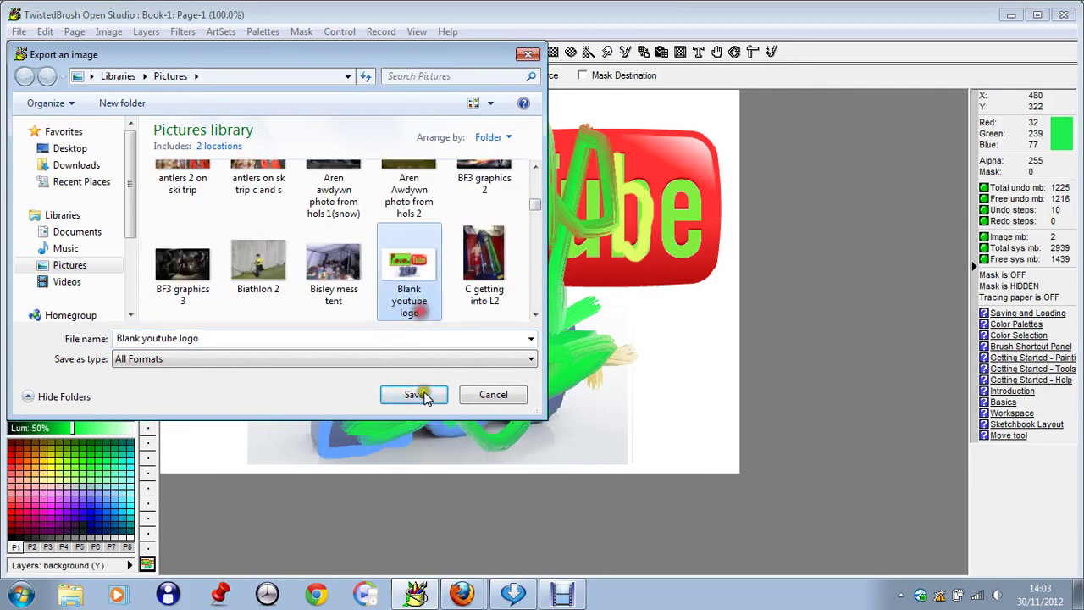
pyautogui.click(421, 394)
pyautogui.click(546, 351)
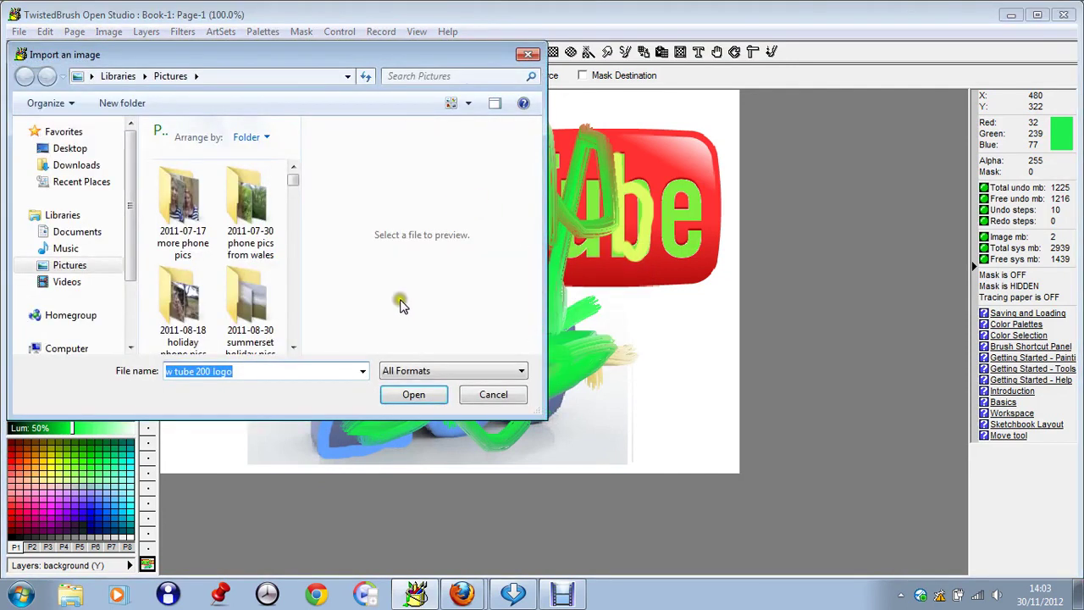
# - Load the picture mirrors edge graphics 2 from the Pictures library as the new image and look over it
pyautogui.moveTo(293, 179); pyautogui.dragTo(295, 257)
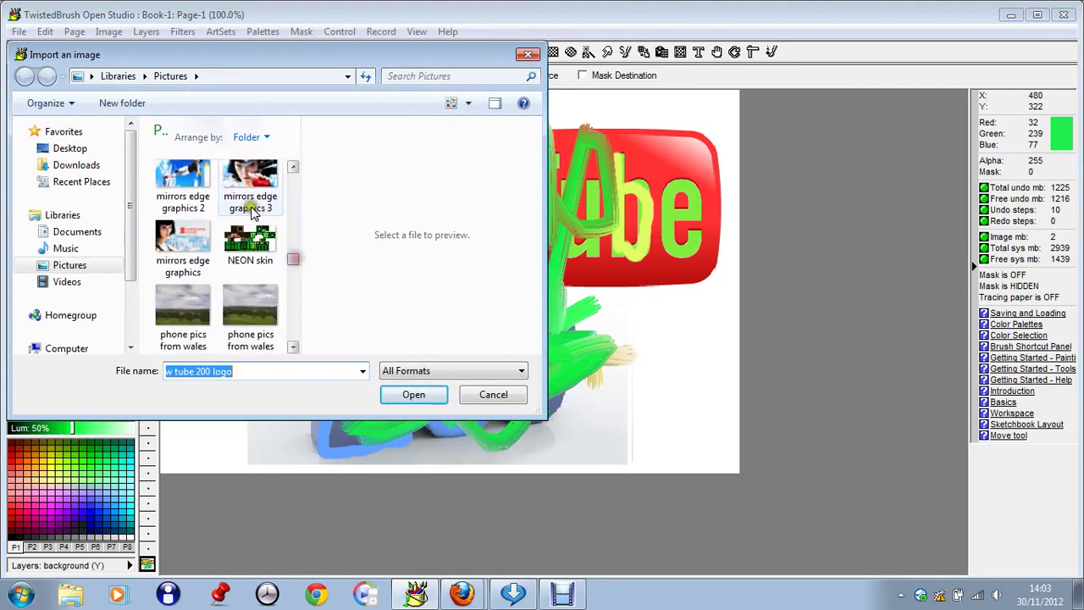
pyautogui.click(182, 185)
pyautogui.click(409, 398)
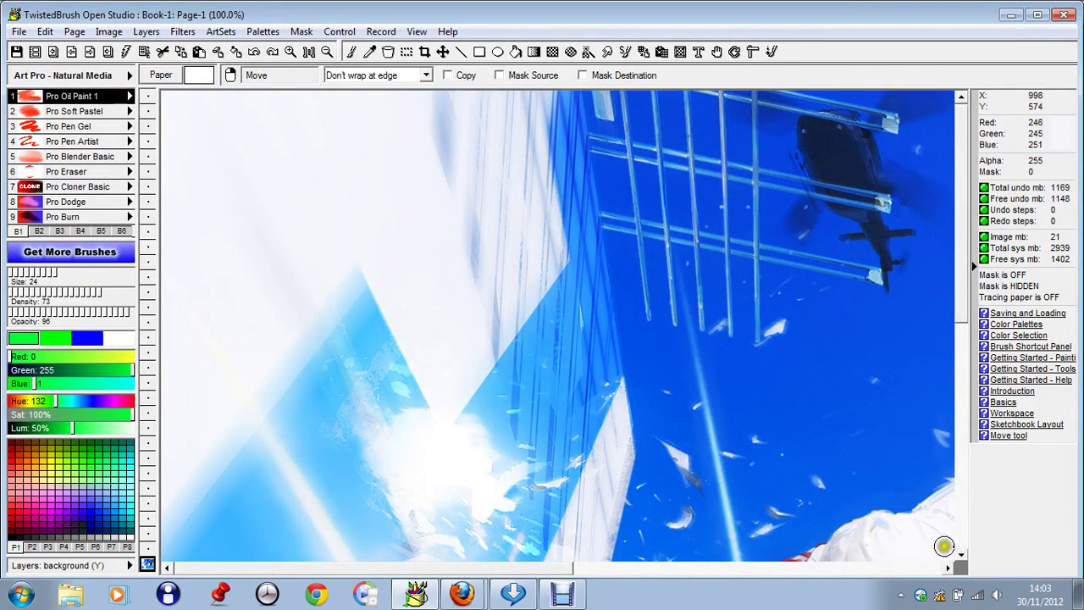
pyautogui.moveTo(961, 281); pyautogui.dragTo(960, 357)
pyautogui.moveTo(500, 572); pyautogui.dragTo(825, 508)
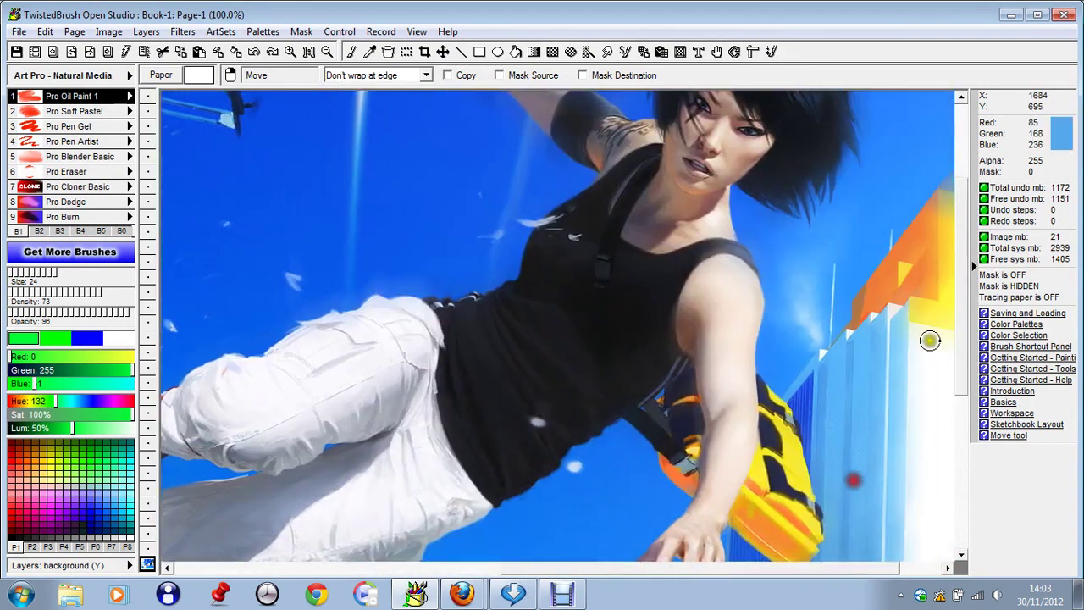
pyautogui.moveTo(960, 313); pyautogui.dragTo(971, 237)
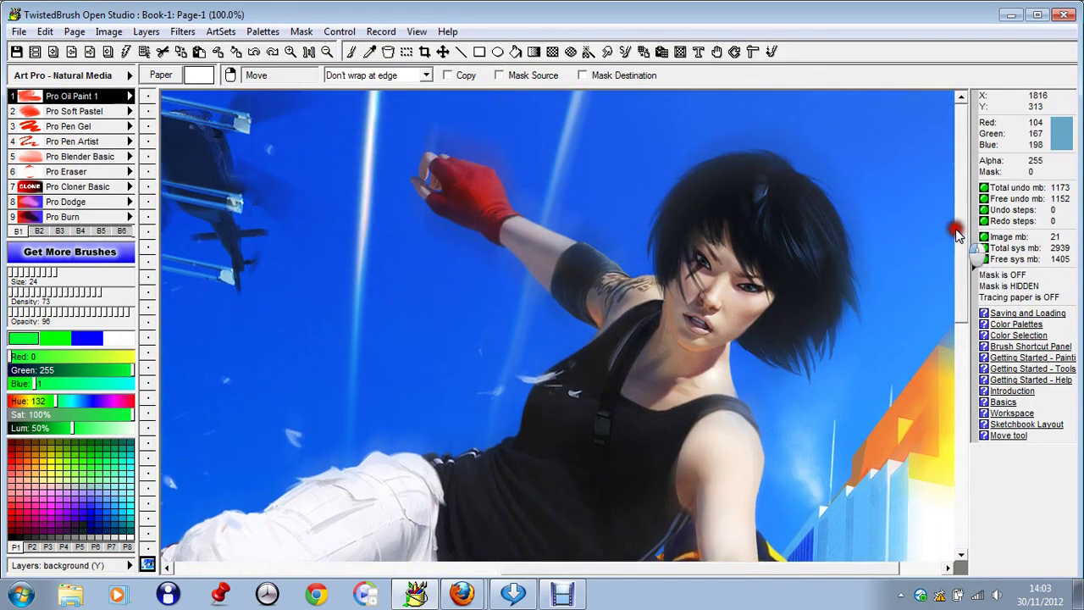
pyautogui.moveTo(544, 573); pyautogui.dragTo(624, 573)
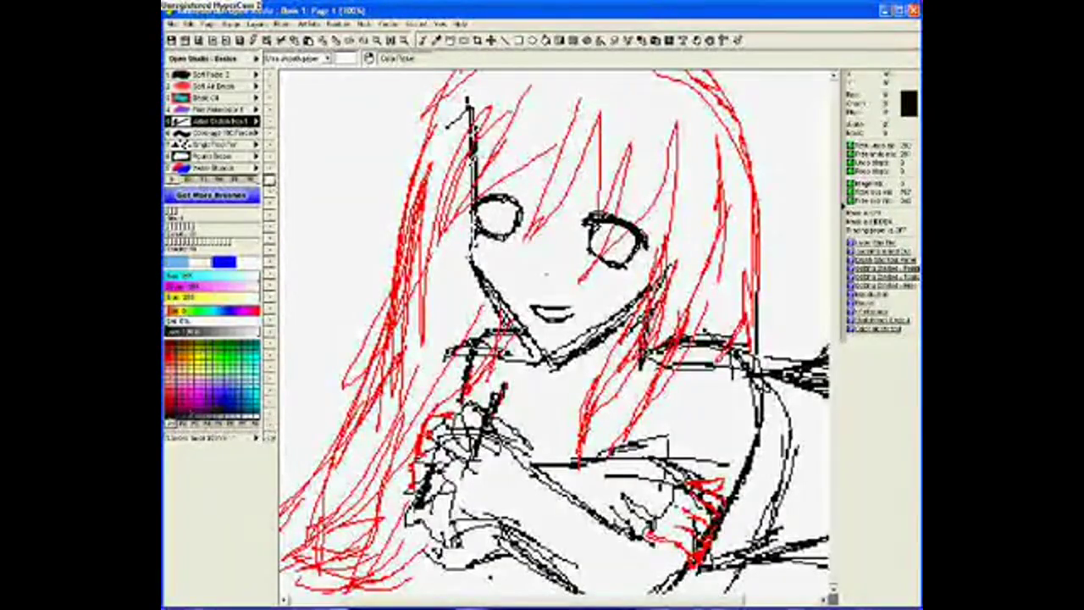
# - Set the sketch pen to black with a thinner tip and ink the left fringe strands and the long outer hair strand
pyautogui.click(169, 331)
pyautogui.click(170, 211)
pyautogui.moveTo(567, 135)
pyautogui.mouseDown()
pyautogui.moveTo(498, 181)
pyautogui.moveTo(413, 309)
pyautogui.mouseUp()
pyautogui.moveTo(511, 108); pyautogui.dragTo(437, 242)
pyautogui.moveTo(433, 106)
pyautogui.mouseDown()
pyautogui.moveTo(397, 284)
pyautogui.moveTo(282, 504)
pyautogui.mouseUp()
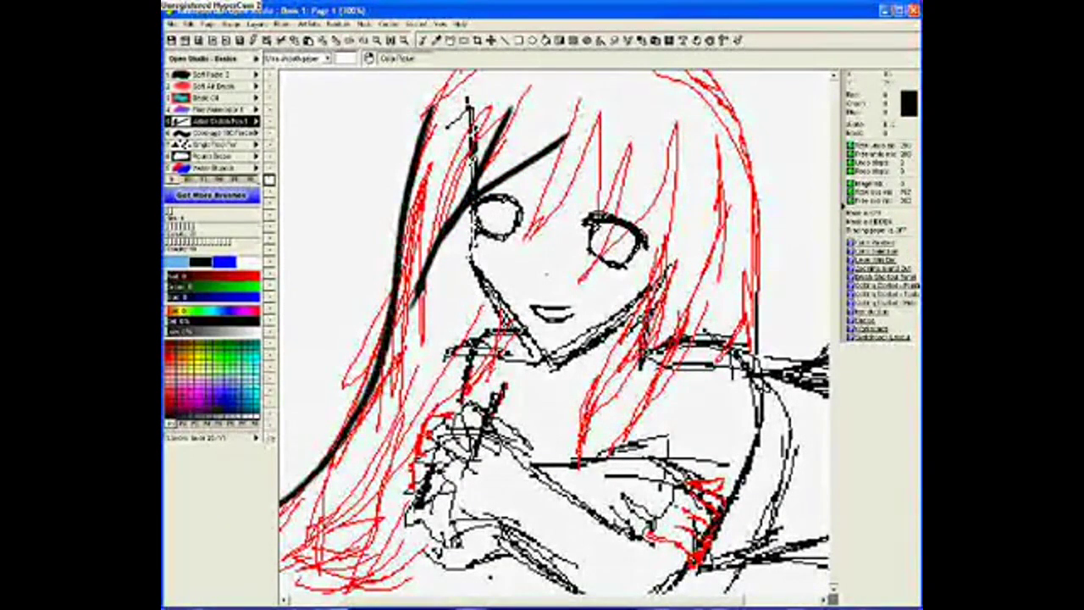
# - Ink the pointed hair ends at the lower left of the figure in black over the red sketch lines
pyautogui.moveTo(578, 601); pyautogui.dragTo(534, 601)
pyautogui.moveTo(346, 504); pyautogui.dragTo(290, 530)
pyautogui.moveTo(289, 531)
pyautogui.mouseDown()
pyautogui.moveTo(397, 511)
pyautogui.moveTo(470, 454)
pyautogui.mouseUp()
pyautogui.moveTo(380, 521); pyautogui.dragTo(307, 578)
pyautogui.moveTo(307, 579)
pyautogui.mouseDown()
pyautogui.moveTo(358, 571)
pyautogui.moveTo(466, 532)
pyautogui.mouseUp()
pyautogui.moveTo(464, 535)
pyautogui.mouseDown()
pyautogui.moveTo(423, 581)
pyautogui.moveTo(490, 536)
pyautogui.mouseUp()
# - Ink the fringe points over the right eye and the long hair strand running down beside the face to the chest
pyautogui.moveTo(834, 254); pyautogui.dragTo(834, 242)
pyautogui.moveTo(641, 133)
pyautogui.mouseDown()
pyautogui.moveTo(586, 249)
pyautogui.moveTo(668, 156)
pyautogui.moveTo(659, 241)
pyautogui.mouseUp()
pyautogui.moveTo(701, 179); pyautogui.dragTo(676, 235)
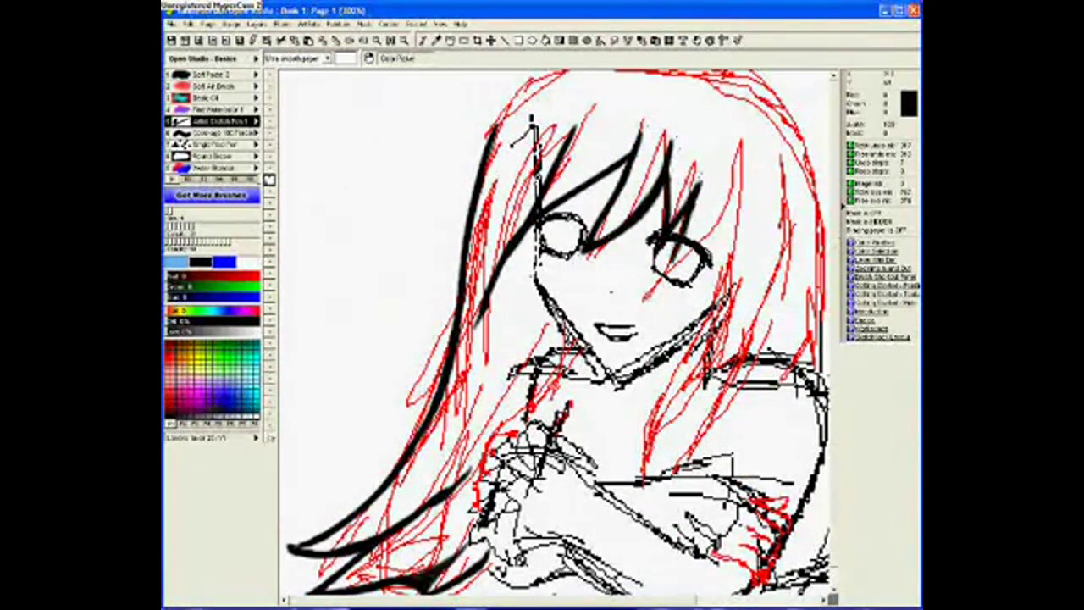
pyautogui.moveTo(737, 146)
pyautogui.mouseDown()
pyautogui.moveTo(734, 214)
pyautogui.moveTo(645, 471)
pyautogui.mouseUp()
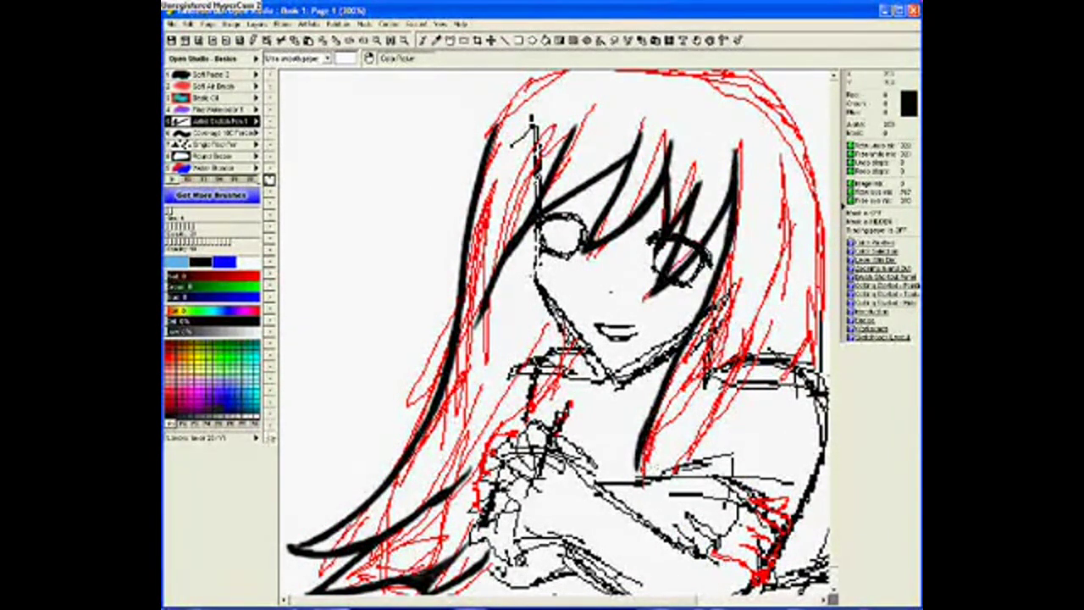
# - Ink the inner hair strand on the chest, the jaw and neckline, and the rounded shoulder and upper arm in black
pyautogui.moveTo(713, 356); pyautogui.dragTo(651, 483)
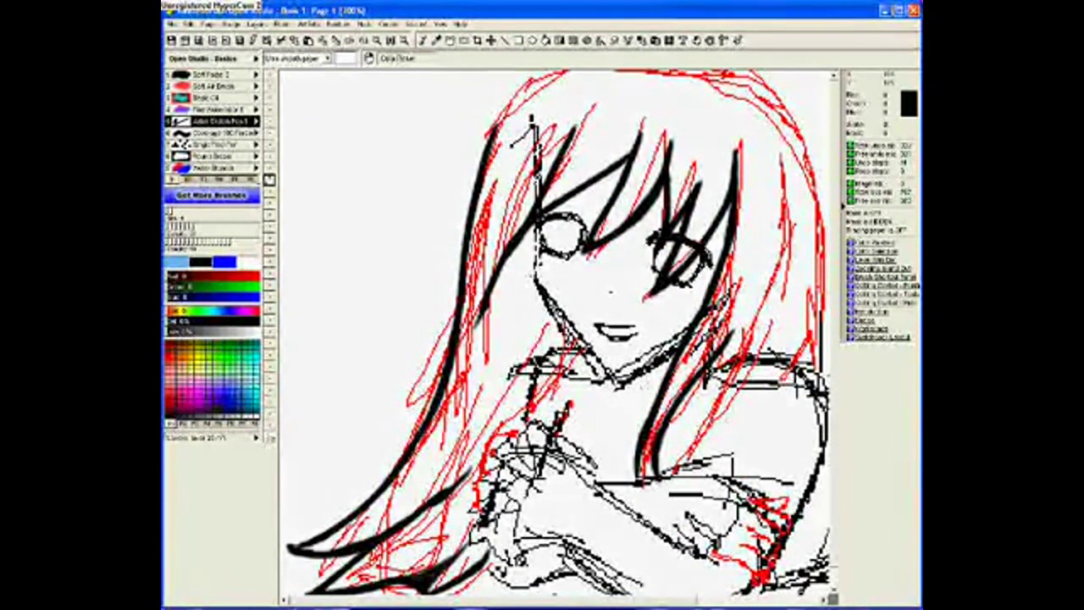
pyautogui.moveTo(586, 364); pyautogui.dragTo(616, 458)
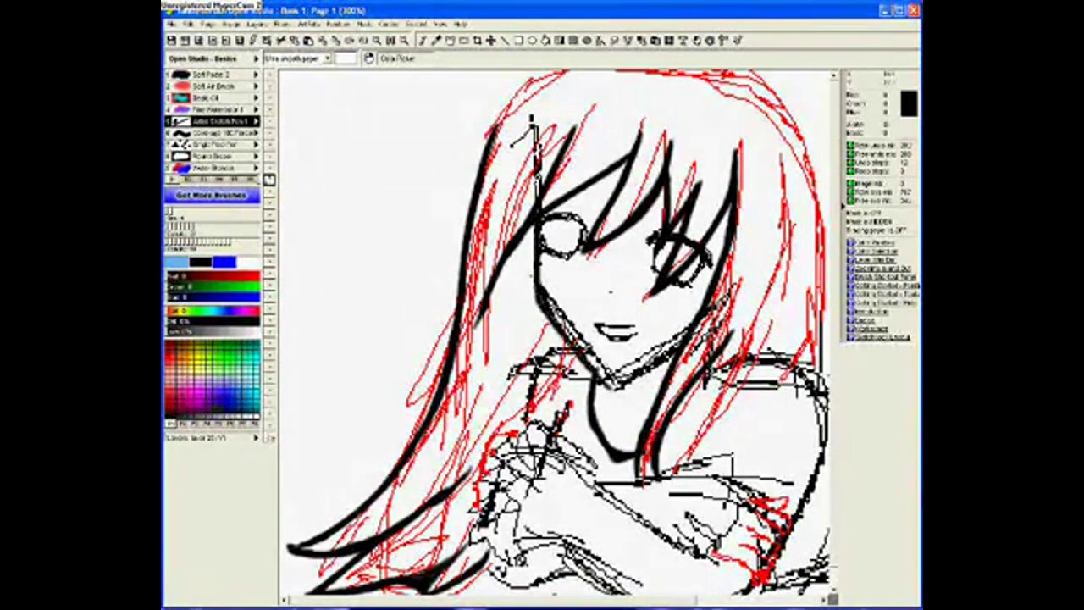
pyautogui.moveTo(613, 384)
pyautogui.mouseDown()
pyautogui.moveTo(669, 361)
pyautogui.moveTo(813, 438)
pyautogui.moveTo(788, 502)
pyautogui.mouseUp()
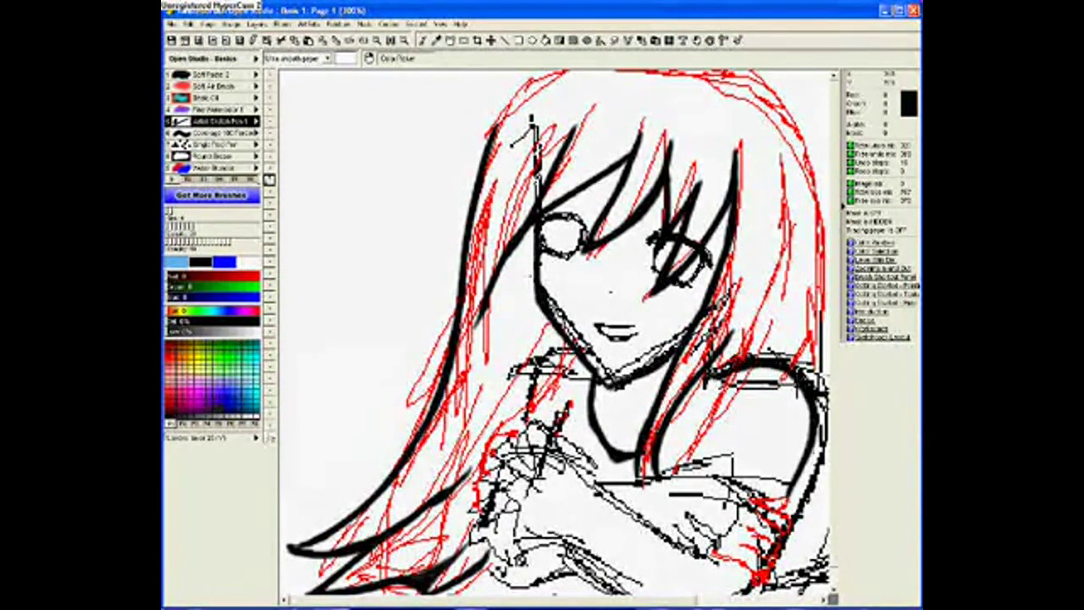
# - Ink the folded arm's sleeve cuff and the hand with its fingers gripping the opposite arm in black
pyautogui.scroll(-1, 659, 346)
pyautogui.scroll(2, 659, 345)
pyautogui.moveTo(689, 419); pyautogui.dragTo(690, 394)
pyautogui.scroll(1, 690, 394)
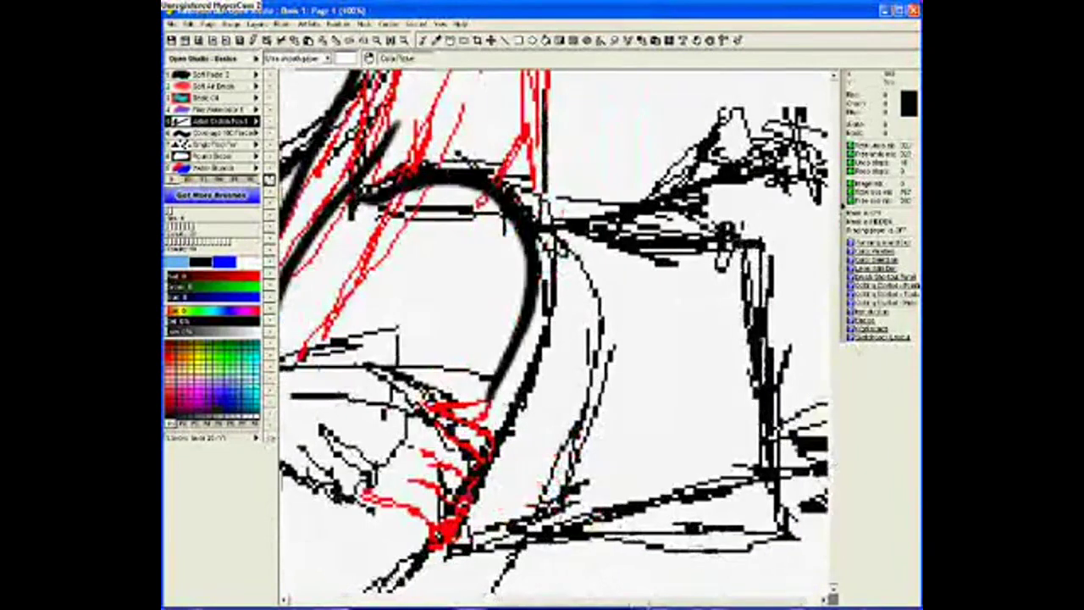
pyautogui.moveTo(490, 344); pyautogui.dragTo(711, 333)
pyautogui.moveTo(392, 377)
pyautogui.mouseDown()
pyautogui.moveTo(605, 374)
pyautogui.moveTo(604, 386)
pyautogui.mouseUp()
pyautogui.moveTo(539, 376)
pyautogui.mouseDown()
pyautogui.moveTo(601, 384)
pyautogui.moveTo(587, 461)
pyautogui.mouseUp()
pyautogui.moveTo(583, 463)
pyautogui.mouseDown()
pyautogui.moveTo(537, 434)
pyautogui.moveTo(565, 491)
pyautogui.mouseUp()
pyautogui.moveTo(611, 387)
pyautogui.mouseDown()
pyautogui.moveTo(711, 442)
pyautogui.moveTo(696, 459)
pyautogui.mouseUp()
pyautogui.moveTo(652, 455)
pyautogui.mouseDown()
pyautogui.moveTo(695, 484)
pyautogui.moveTo(684, 500)
pyautogui.mouseUp()
pyautogui.moveTo(600, 498); pyautogui.dragTo(683, 507)
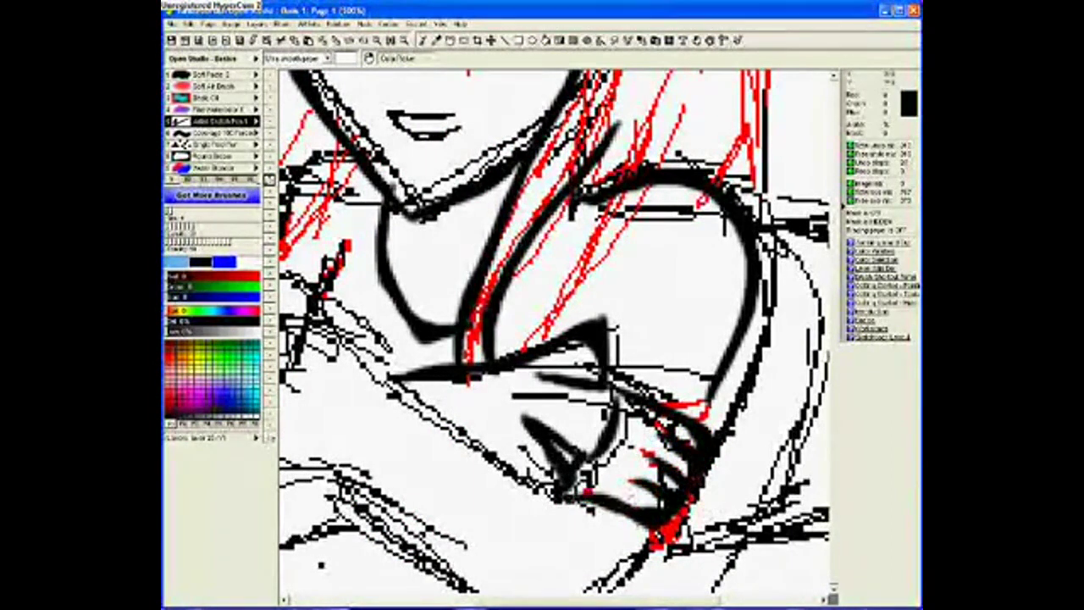
# - Ink the other shoulder, the hand beside the long hair, and the crossed forearm with its lower outline in black
pyautogui.scroll(-1, 554, 330)
pyautogui.scroll(-1, 554, 330)
pyautogui.moveTo(471, 357)
pyautogui.mouseDown()
pyautogui.moveTo(398, 385)
pyautogui.moveTo(400, 447)
pyautogui.mouseUp()
pyautogui.moveTo(424, 365)
pyautogui.mouseDown()
pyautogui.moveTo(457, 442)
pyautogui.moveTo(457, 453)
pyautogui.mouseUp()
pyautogui.moveTo(373, 474); pyautogui.dragTo(468, 493)
pyautogui.moveTo(381, 500)
pyautogui.mouseDown()
pyautogui.moveTo(600, 590)
pyautogui.moveTo(711, 537)
pyautogui.mouseUp()
pyautogui.moveTo(488, 245)
pyautogui.mouseDown()
pyautogui.moveTo(415, 373)
pyautogui.moveTo(381, 502)
pyautogui.mouseUp()
pyautogui.moveTo(419, 349); pyautogui.dragTo(354, 403)
pyautogui.moveTo(381, 500)
pyautogui.mouseDown()
pyautogui.moveTo(476, 568)
pyautogui.moveTo(501, 522)
pyautogui.mouseUp()
# - Ink the back, the underside of the body and the pointed shapes behind the figure in black
pyautogui.moveTo(652, 600); pyautogui.dragTo(772, 600)
pyautogui.moveTo(598, 301)
pyautogui.mouseDown()
pyautogui.moveTo(751, 315)
pyautogui.moveTo(775, 549)
pyautogui.mouseUp()
pyautogui.moveTo(496, 551)
pyautogui.mouseDown()
pyautogui.moveTo(693, 534)
pyautogui.moveTo(783, 542)
pyautogui.mouseUp()
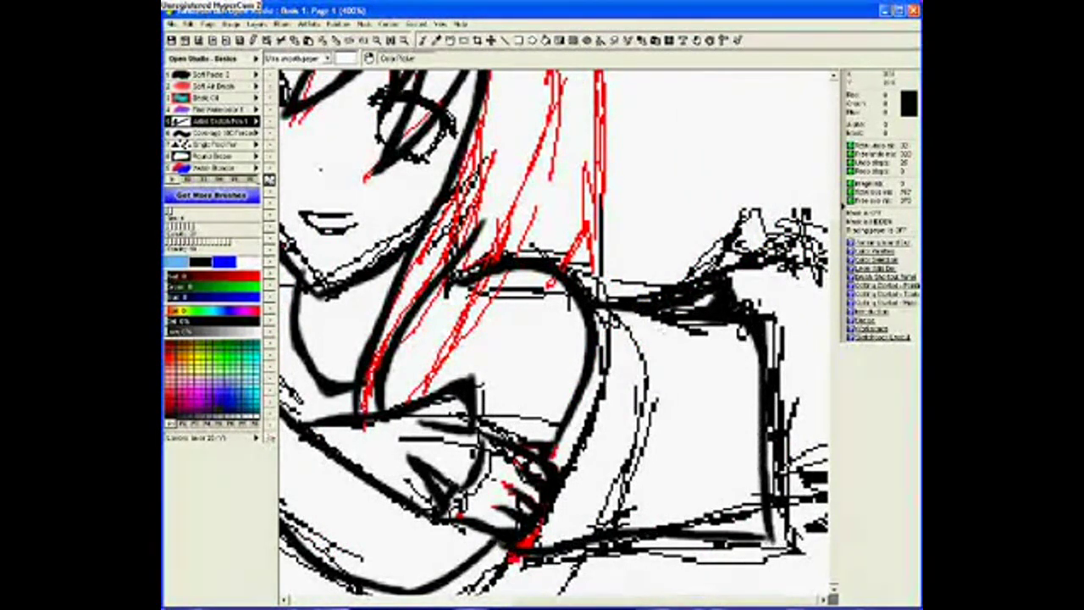
pyautogui.moveTo(707, 271)
pyautogui.mouseDown()
pyautogui.moveTo(775, 255)
pyautogui.moveTo(826, 225)
pyautogui.mouseUp()
pyautogui.moveTo(818, 267); pyautogui.dragTo(792, 314)
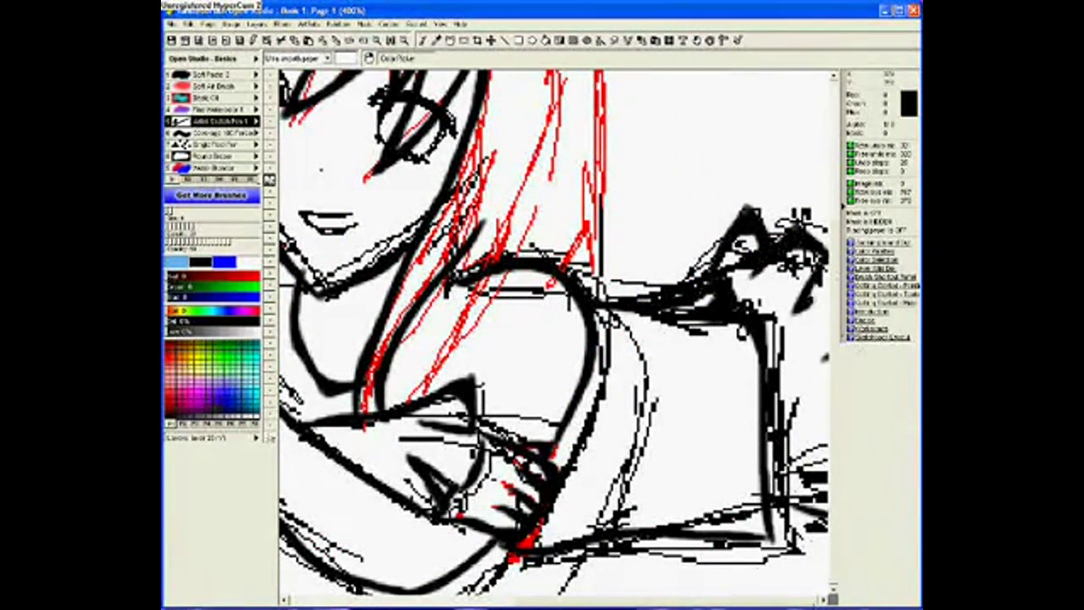
# - Ink the crown of the head and the outer hair outline running down to the shoulder in black
pyautogui.scroll(-3, 520, 266)
pyautogui.scroll(1, 520, 266)
pyautogui.moveTo(425, 105); pyautogui.dragTo(472, 71)
pyautogui.scroll(1, 472, 85)
pyautogui.moveTo(493, 137); pyautogui.dragTo(589, 72)
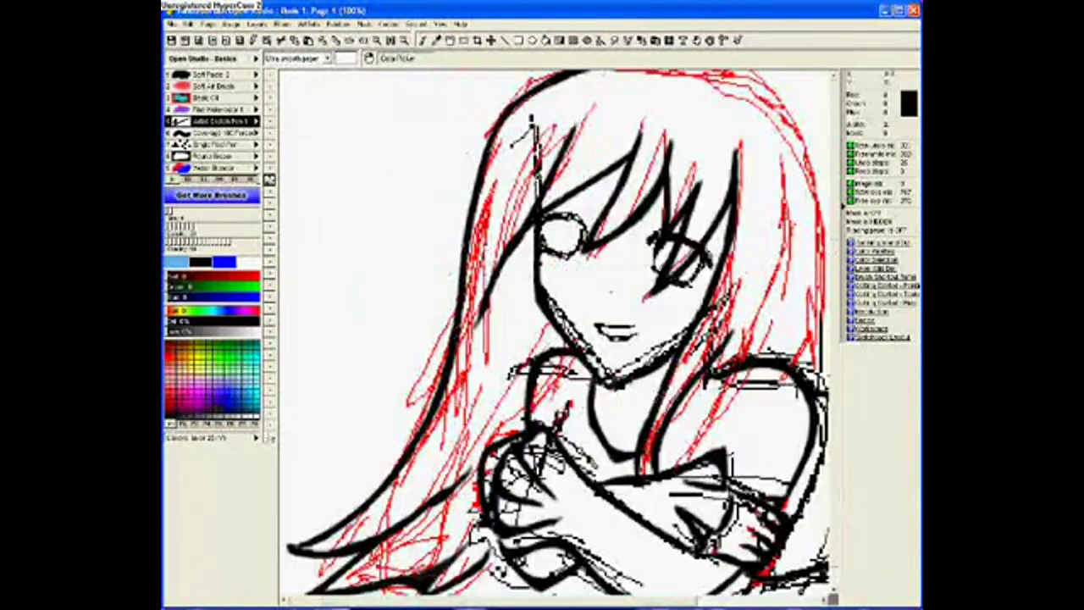
pyautogui.moveTo(722, 72)
pyautogui.mouseDown()
pyautogui.moveTo(805, 214)
pyautogui.moveTo(775, 368)
pyautogui.mouseUp()
# - Hide the background layer that holds the rough sketch
pyautogui.scroll(-1, 270, 438)
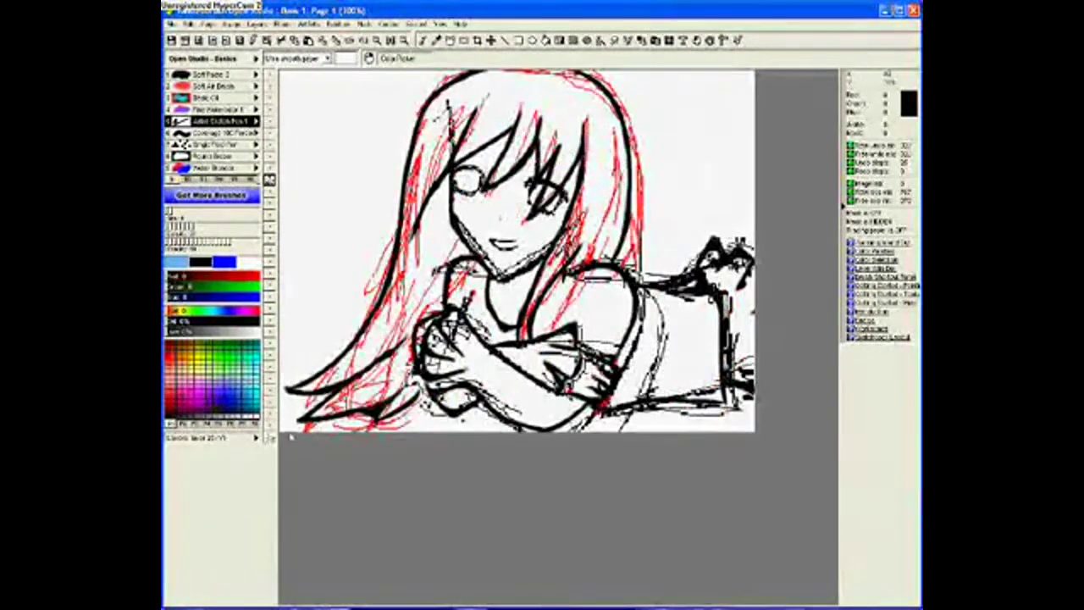
pyautogui.click(268, 438)
pyautogui.click(353, 294)
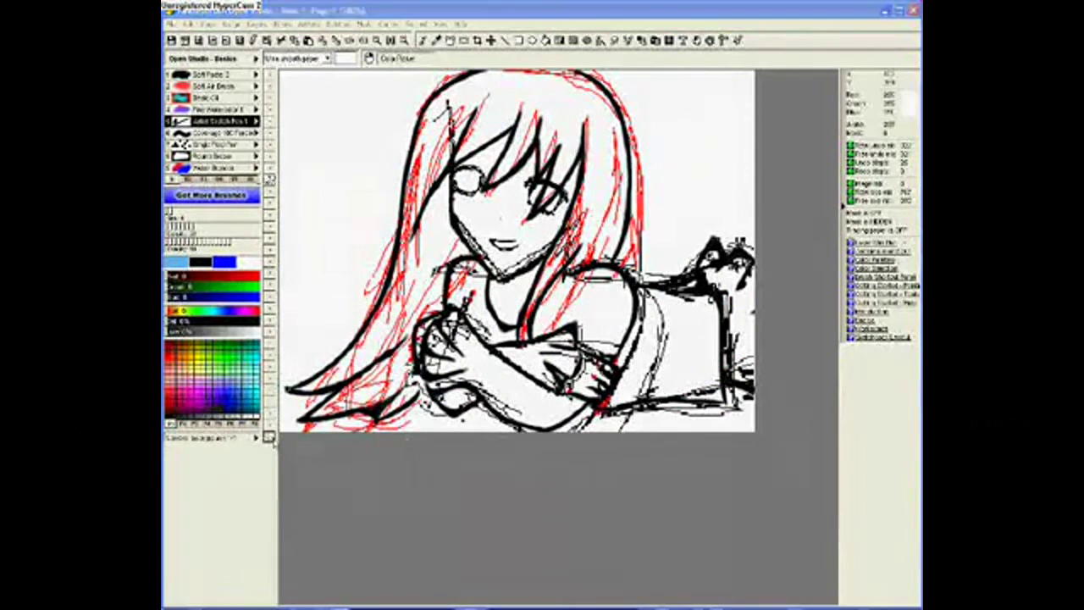
pyautogui.click(268, 439)
pyautogui.click(297, 435)
pyautogui.click(269, 438)
pyautogui.scroll(1, 542, 339)
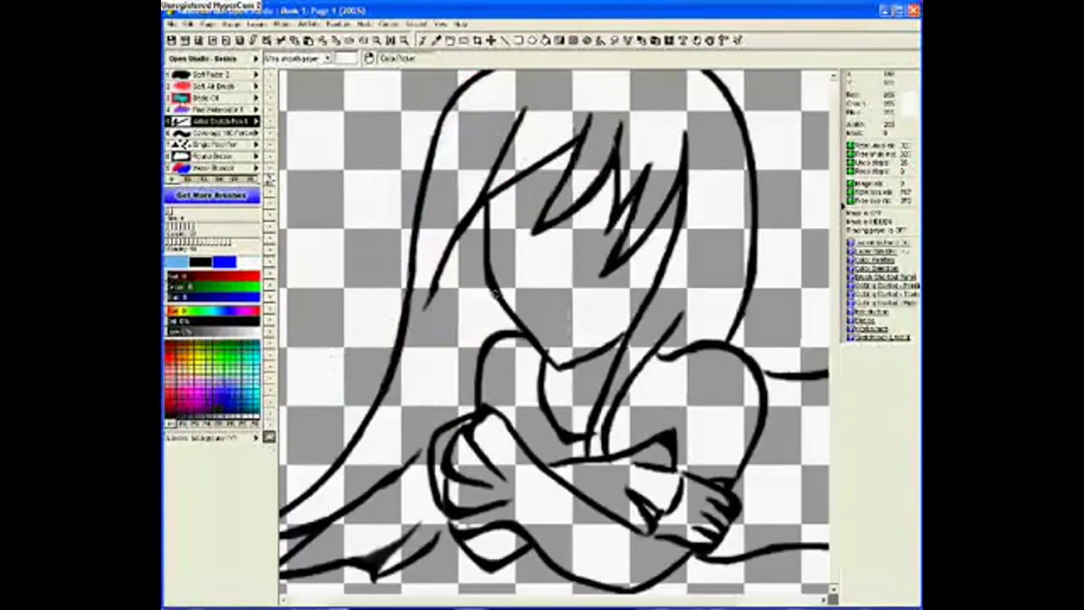
# - Select the Round Eraser, touch up the line art around the chin and face, and close the brush selection dialog
pyautogui.scroll(-1, 542, 339)
pyautogui.click(212, 156)
pyautogui.scroll(2, 542, 339)
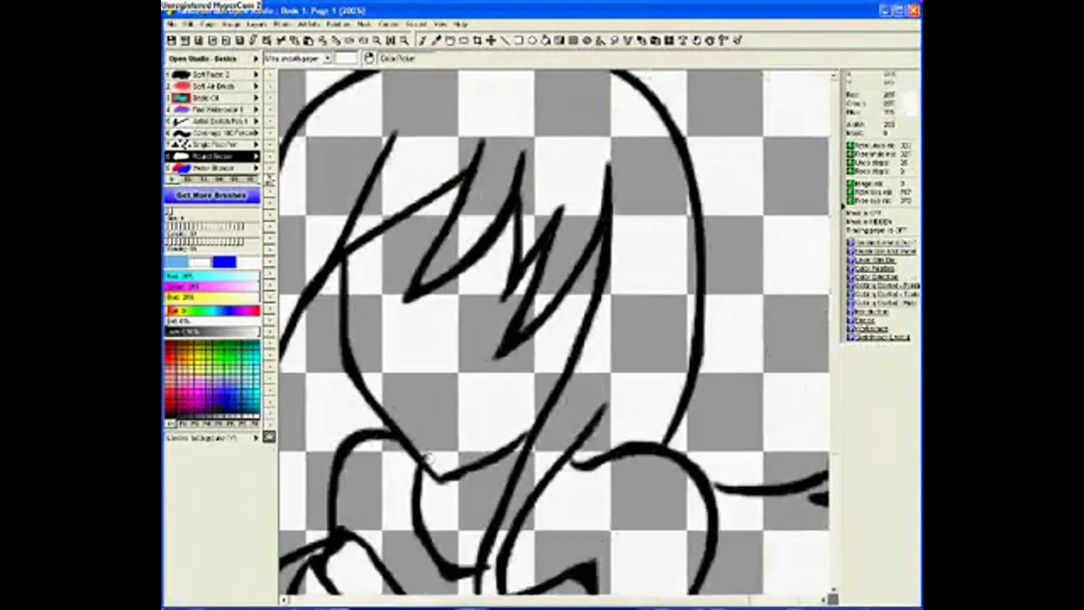
pyautogui.click(429, 460)
pyautogui.click(543, 346)
pyautogui.click(193, 157)
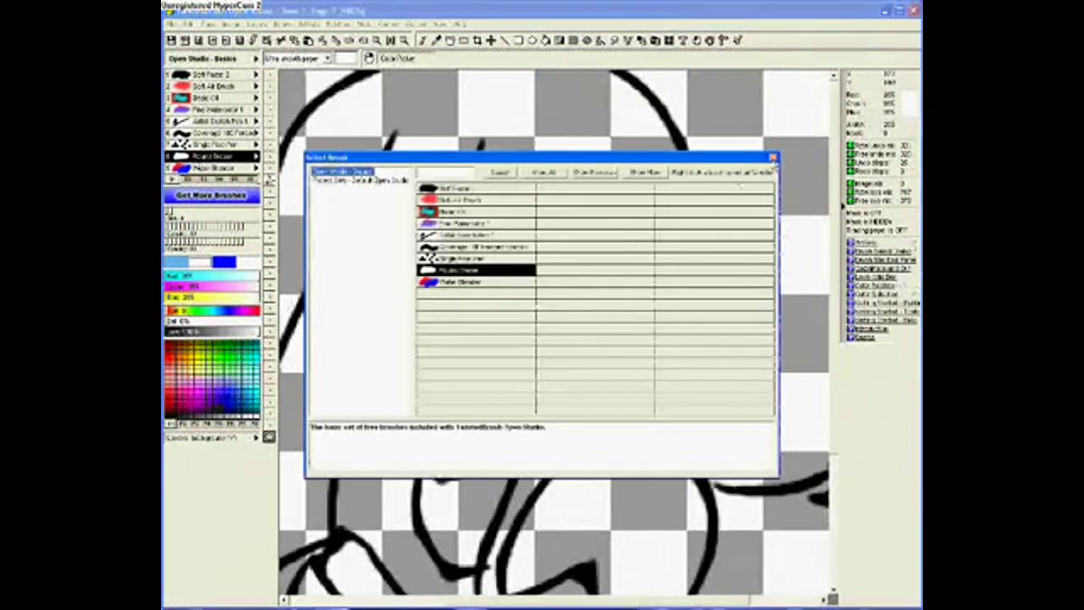
pyautogui.click(775, 157)
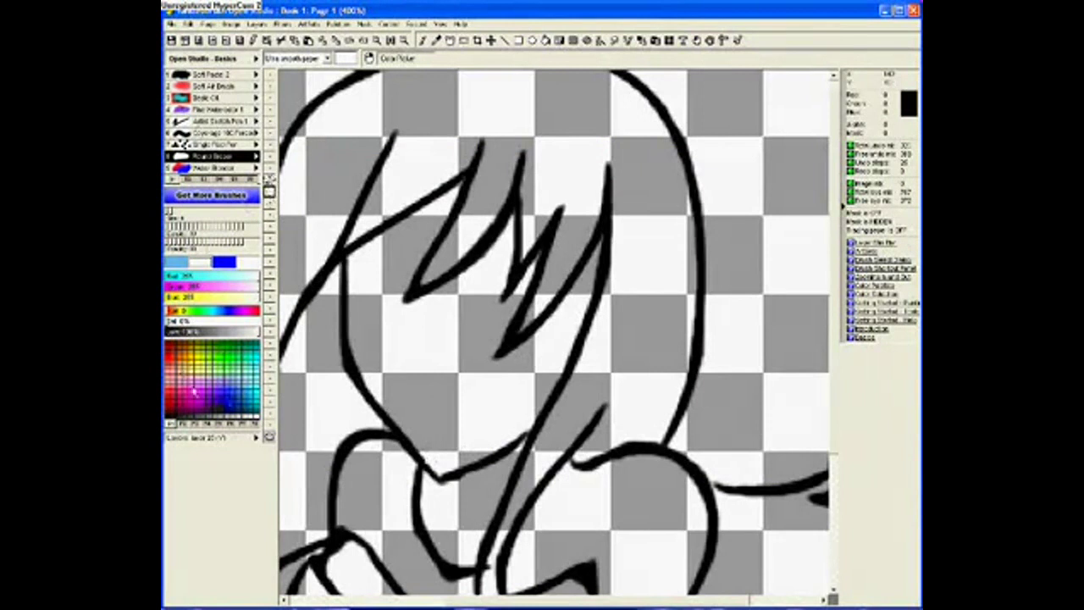
# - Pick light purple for the sketch pen and paint along the hair outline, the fringe, the side strand and the hair tips
pyautogui.click(218, 386)
pyautogui.click(224, 126)
pyautogui.scroll(-1, 364, 382)
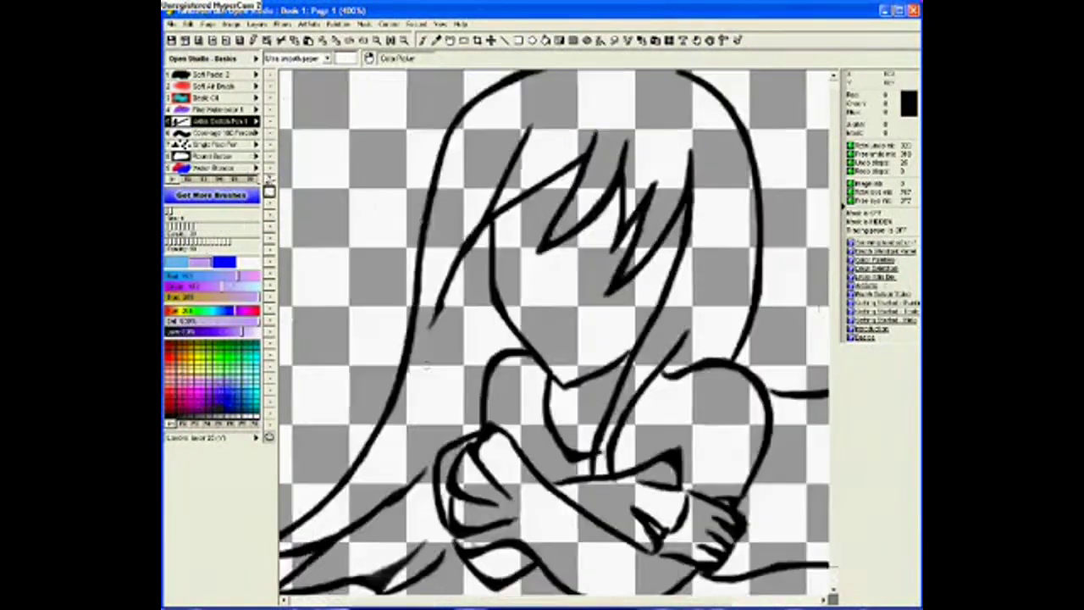
pyautogui.scroll(2, 426, 365)
pyautogui.scroll(-2, 427, 364)
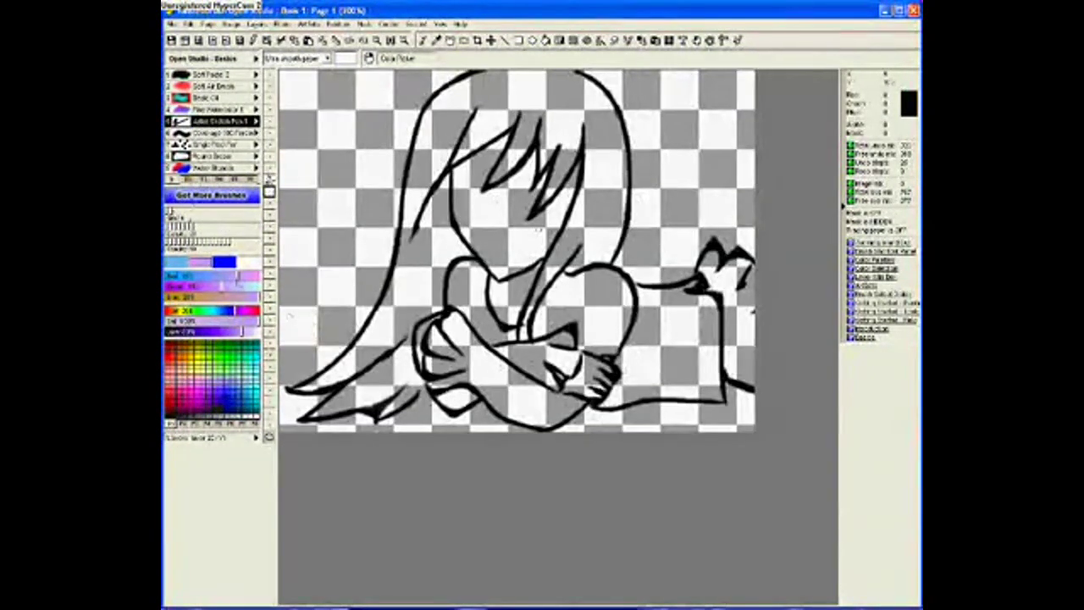
pyautogui.moveTo(526, 119)
pyautogui.mouseDown()
pyautogui.moveTo(496, 178)
pyautogui.moveTo(551, 170)
pyautogui.mouseUp()
pyautogui.moveTo(584, 123)
pyautogui.mouseDown()
pyautogui.moveTo(568, 220)
pyautogui.moveTo(514, 337)
pyautogui.mouseUp()
pyautogui.moveTo(536, 300); pyautogui.dragTo(521, 337)
pyautogui.moveTo(594, 250)
pyautogui.mouseDown()
pyautogui.moveTo(618, 157)
pyautogui.moveTo(512, 75)
pyautogui.moveTo(436, 100)
pyautogui.moveTo(405, 222)
pyautogui.moveTo(339, 373)
pyautogui.moveTo(292, 391)
pyautogui.mouseUp()
pyautogui.moveTo(407, 330)
pyautogui.mouseDown()
pyautogui.moveTo(313, 416)
pyautogui.moveTo(398, 379)
pyautogui.mouseUp()
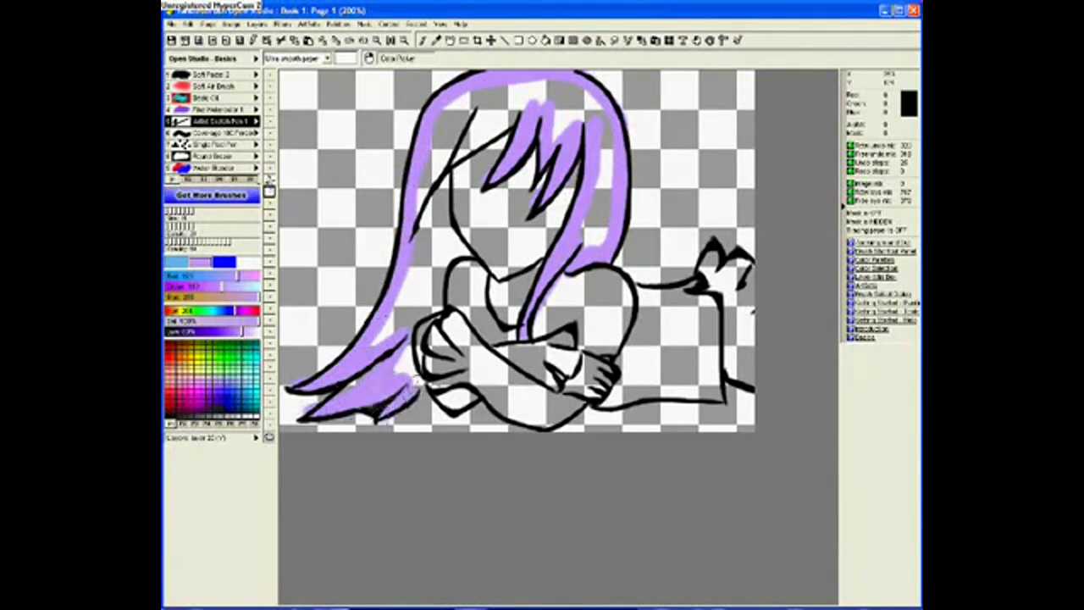
# - Fill the remaining inner areas of the long hair and the crown with light purple
pyautogui.moveTo(433, 310); pyautogui.dragTo(447, 230)
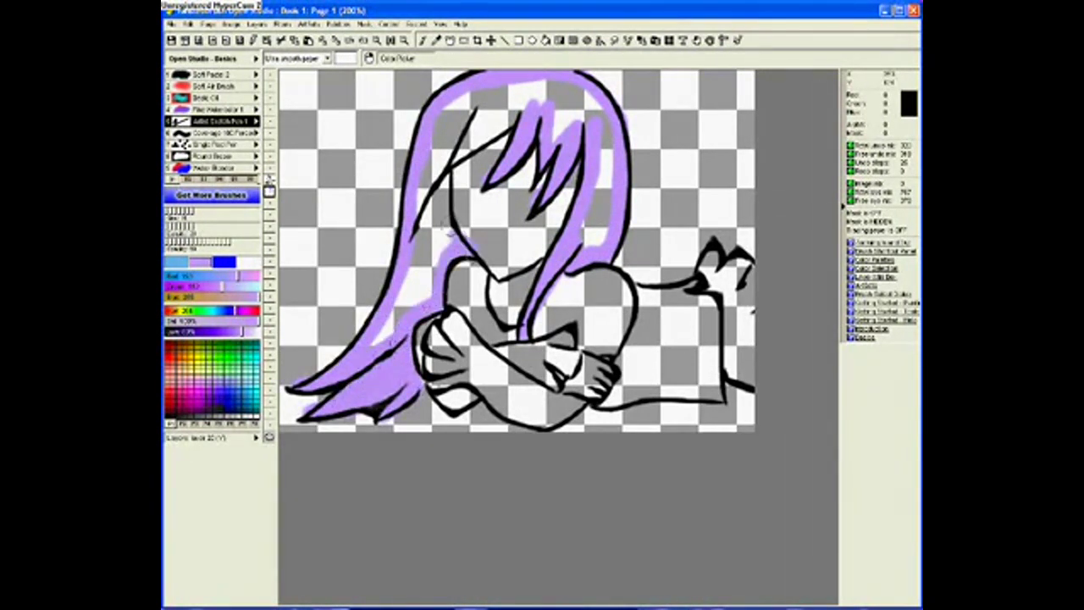
pyautogui.moveTo(386, 343)
pyautogui.mouseDown()
pyautogui.moveTo(422, 182)
pyautogui.moveTo(508, 95)
pyautogui.moveTo(462, 165)
pyautogui.moveTo(439, 156)
pyautogui.mouseUp()
pyautogui.moveTo(595, 242)
pyautogui.mouseDown()
pyautogui.moveTo(584, 85)
pyautogui.moveTo(533, 102)
pyautogui.mouseUp()
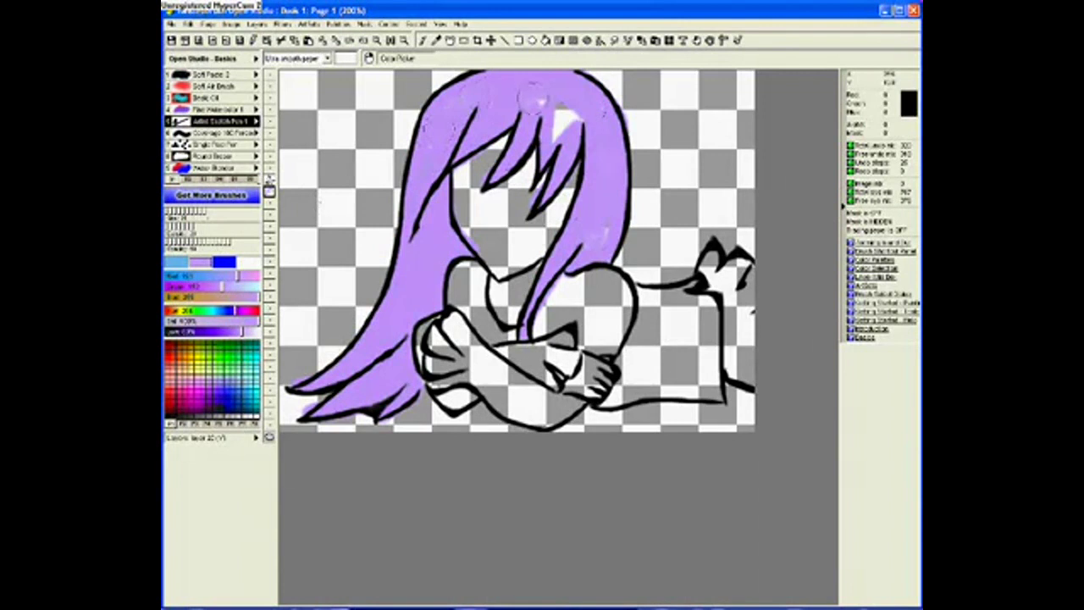
# - Use the Round Eraser to clean off purple that spills outside the hair outline around the head, face, strands and tips
pyautogui.scroll(2, 555, 206)
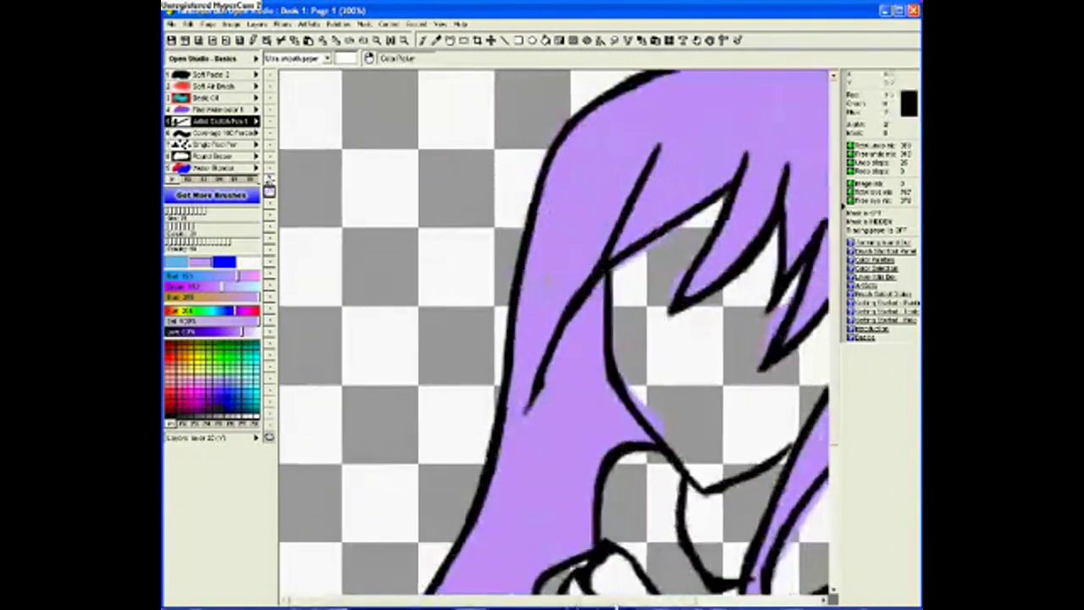
pyautogui.moveTo(339, 601); pyautogui.dragTo(418, 601)
pyautogui.click(211, 159)
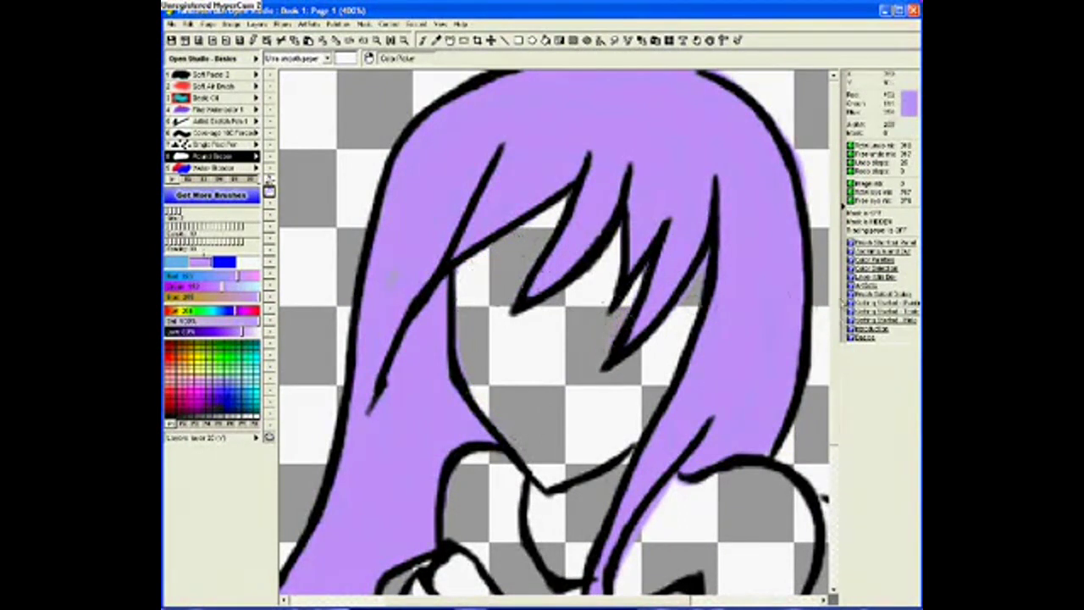
pyautogui.moveTo(802, 175); pyautogui.dragTo(779, 120)
pyautogui.moveTo(834, 296); pyautogui.dragTo(833, 436)
pyautogui.moveTo(625, 600); pyautogui.dragTo(529, 601)
pyautogui.moveTo(328, 562); pyautogui.dragTo(361, 531)
pyautogui.moveTo(509, 566); pyautogui.dragTo(462, 582)
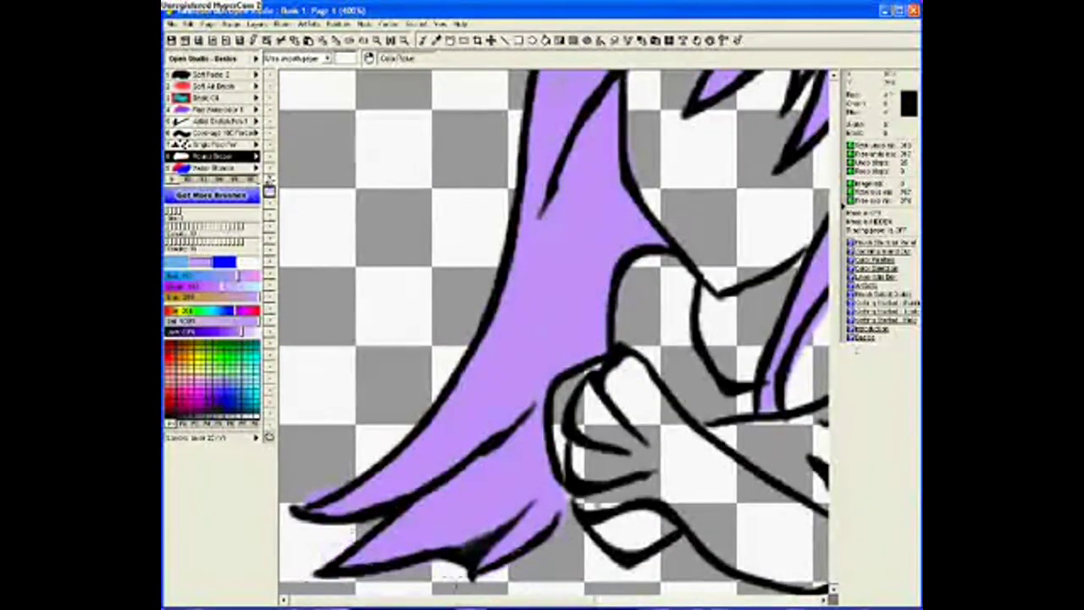
pyautogui.moveTo(834, 432); pyautogui.dragTo(833, 292)
pyautogui.moveTo(534, 601); pyautogui.dragTo(648, 600)
pyautogui.moveTo(833, 339); pyautogui.dragTo(833, 413)
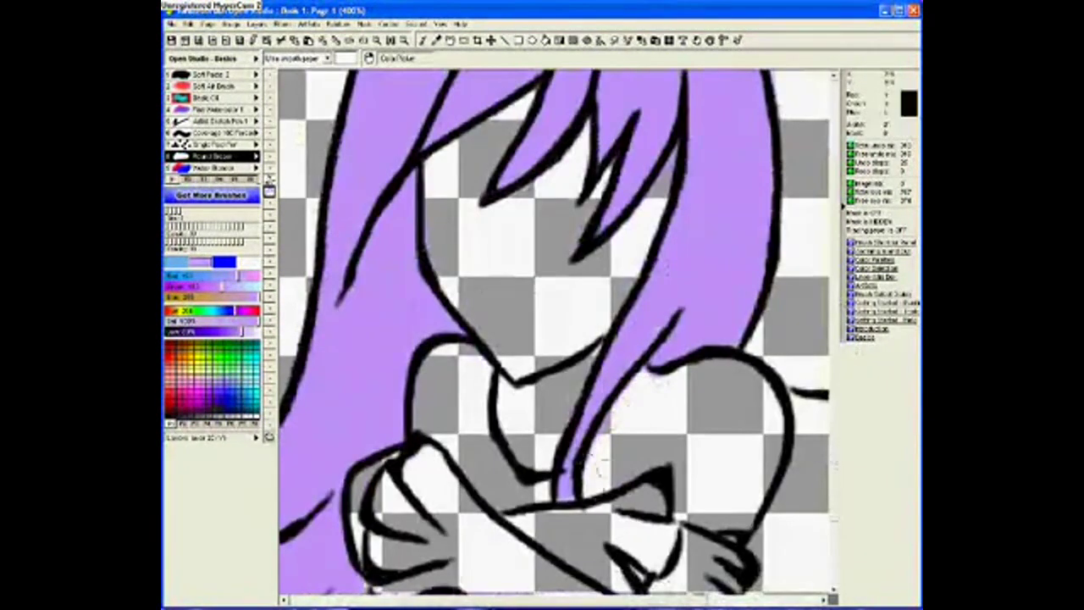
# - Pick a light peach skin tone for the sketch pen, switch layers, and paint the face, the neck and the back of one hand
pyautogui.scroll(-2, 600, 415)
pyautogui.click(199, 380)
pyautogui.click(185, 376)
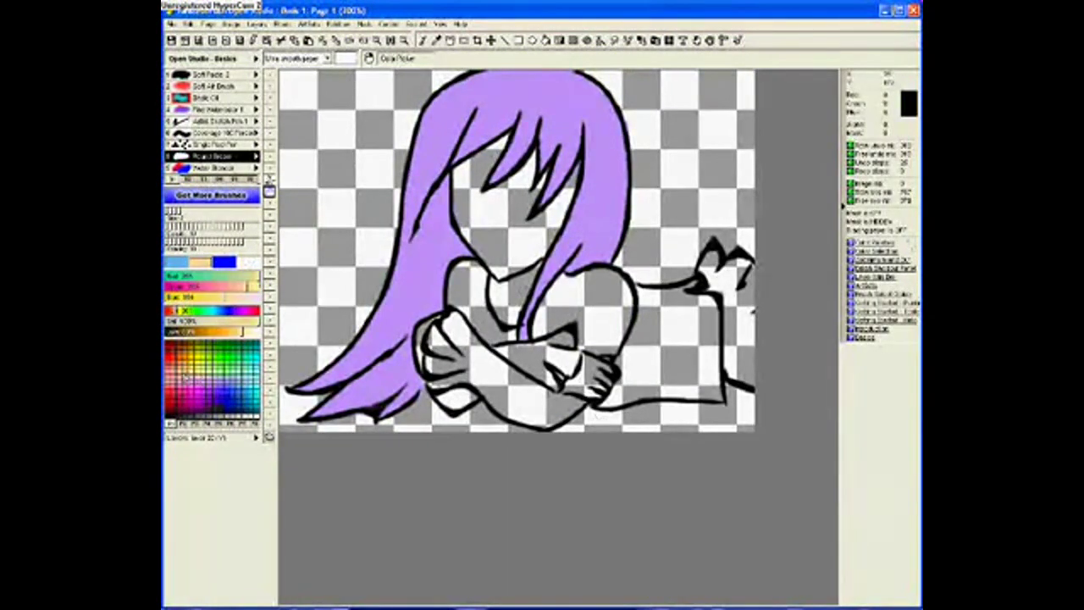
pyautogui.click(204, 121)
pyautogui.press('+')
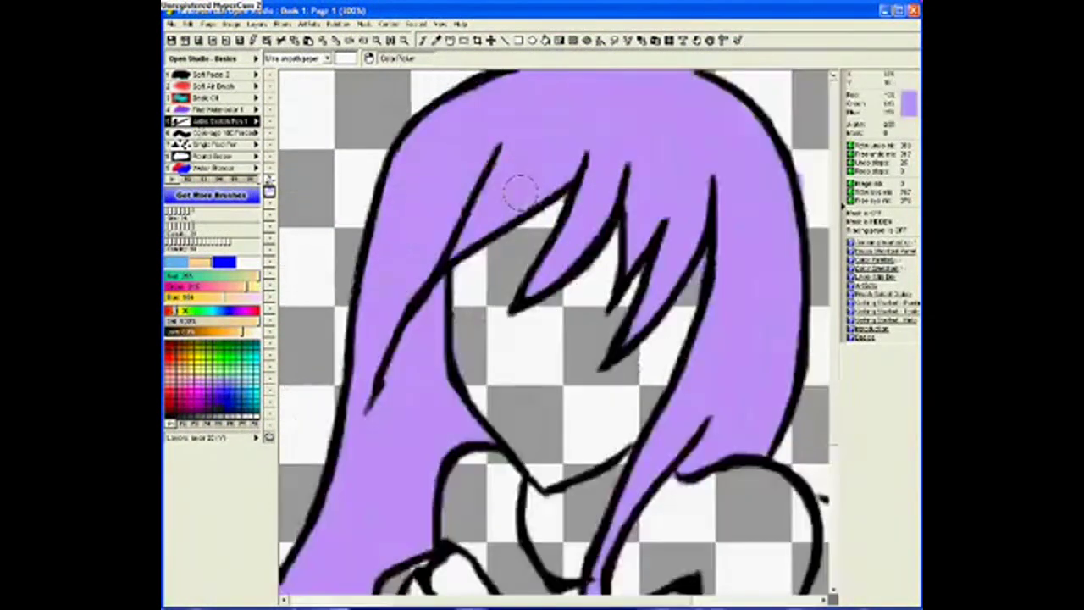
pyautogui.moveTo(835, 293); pyautogui.dragTo(835, 364)
pyautogui.click(270, 203)
pyautogui.moveTo(585, 461)
pyautogui.mouseDown()
pyautogui.moveTo(581, 475)
pyautogui.moveTo(673, 445)
pyautogui.moveTo(737, 267)
pyautogui.moveTo(584, 445)
pyautogui.mouseUp()
pyautogui.moveTo(553, 385)
pyautogui.mouseDown()
pyautogui.moveTo(509, 170)
pyautogui.moveTo(550, 178)
pyautogui.moveTo(669, 402)
pyautogui.moveTo(597, 504)
pyautogui.mouseUp()
pyautogui.moveTo(648, 345)
pyautogui.mouseDown()
pyautogui.moveTo(588, 242)
pyautogui.moveTo(501, 242)
pyautogui.moveTo(623, 259)
pyautogui.moveTo(633, 280)
pyautogui.mouseUp()
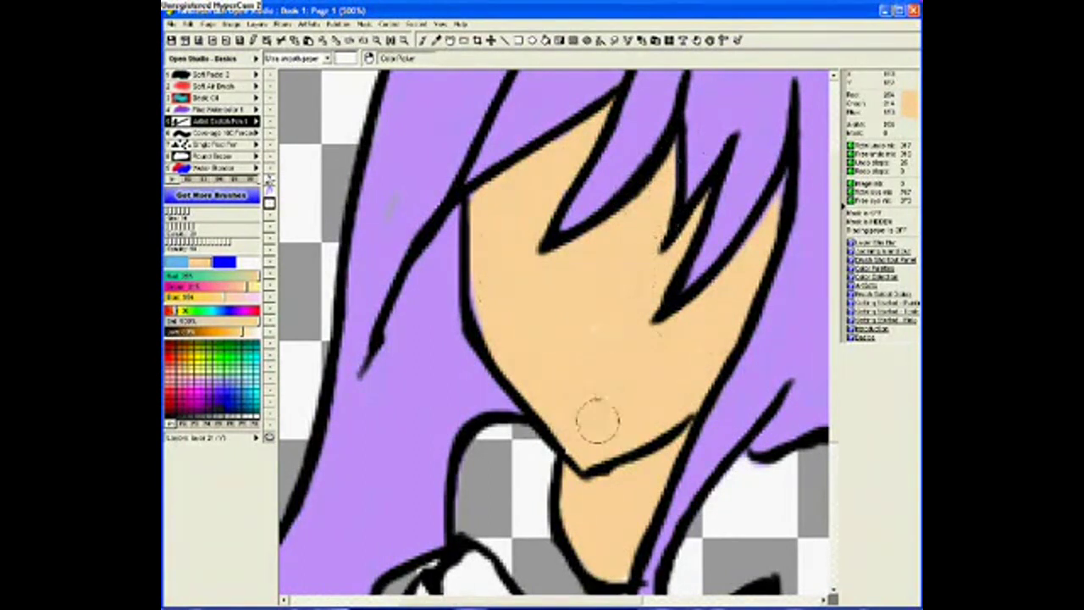
pyautogui.scroll(-5, 599, 421)
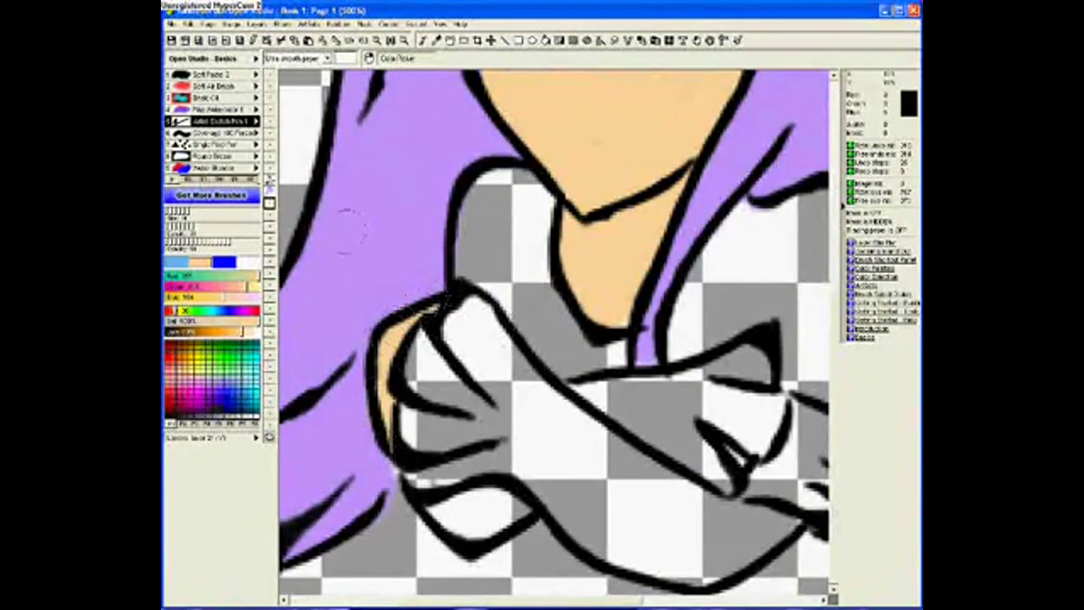